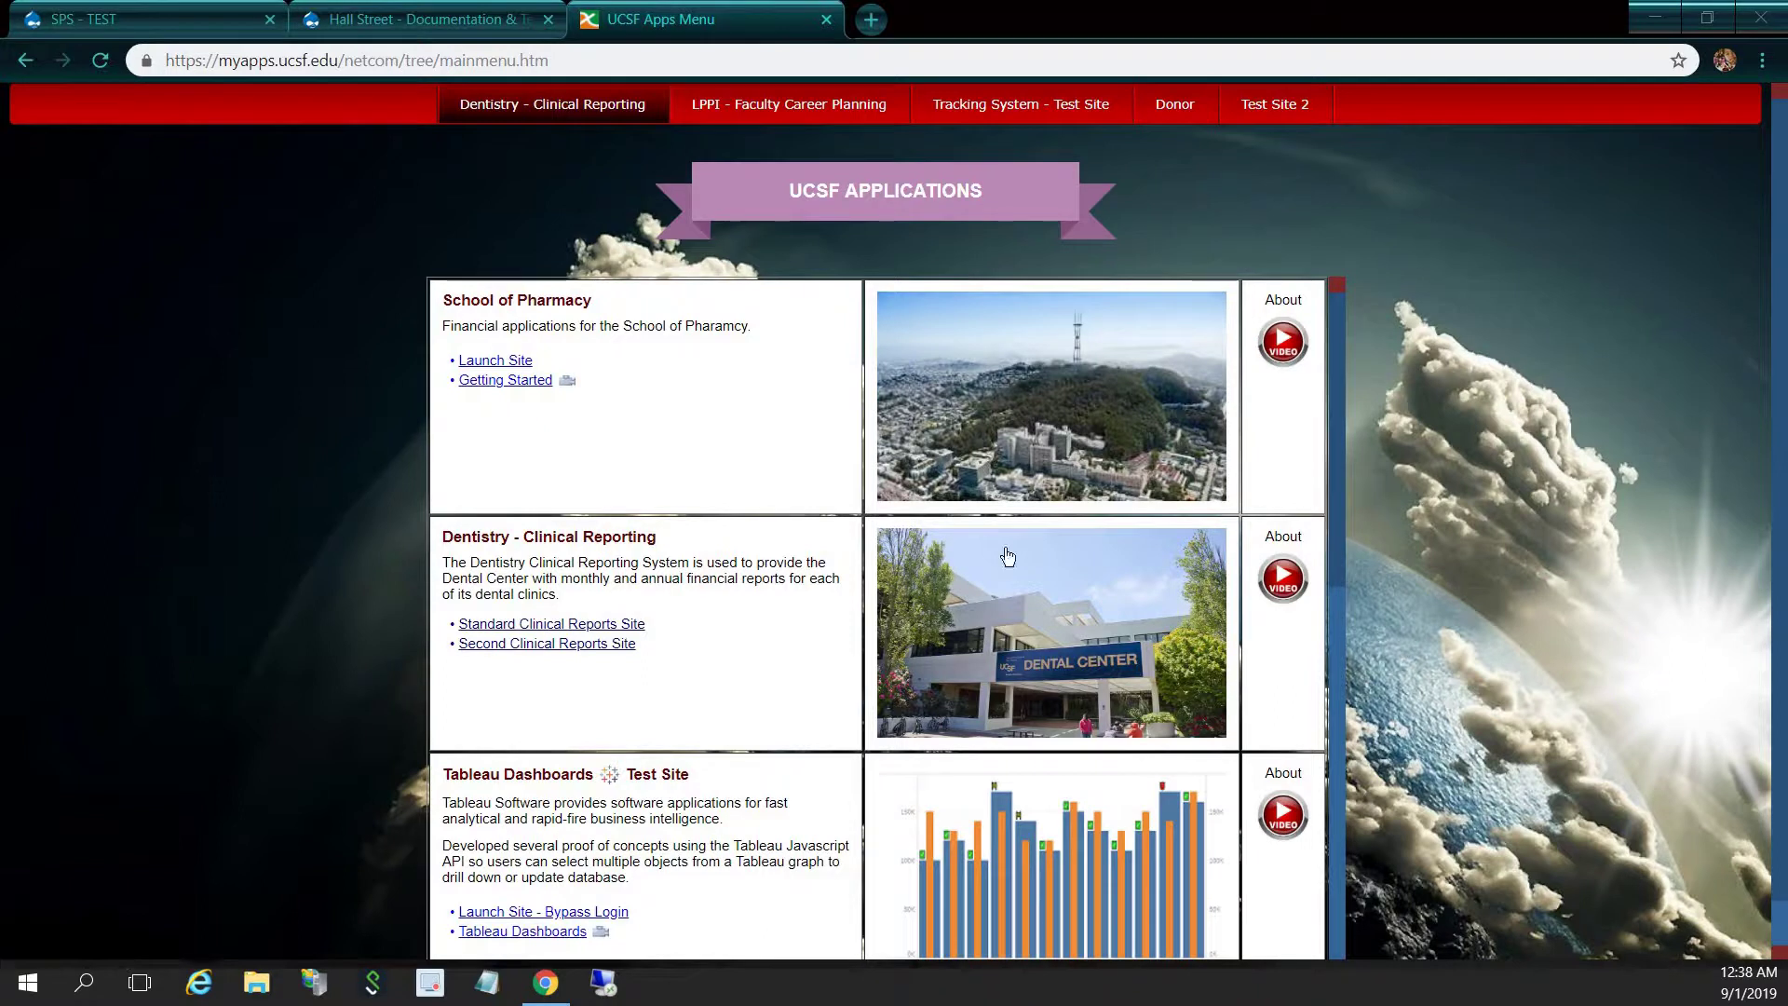
Sign in to the Tracking System with the User ID and password, then open Select Celebrities
left_click(1116, 408)
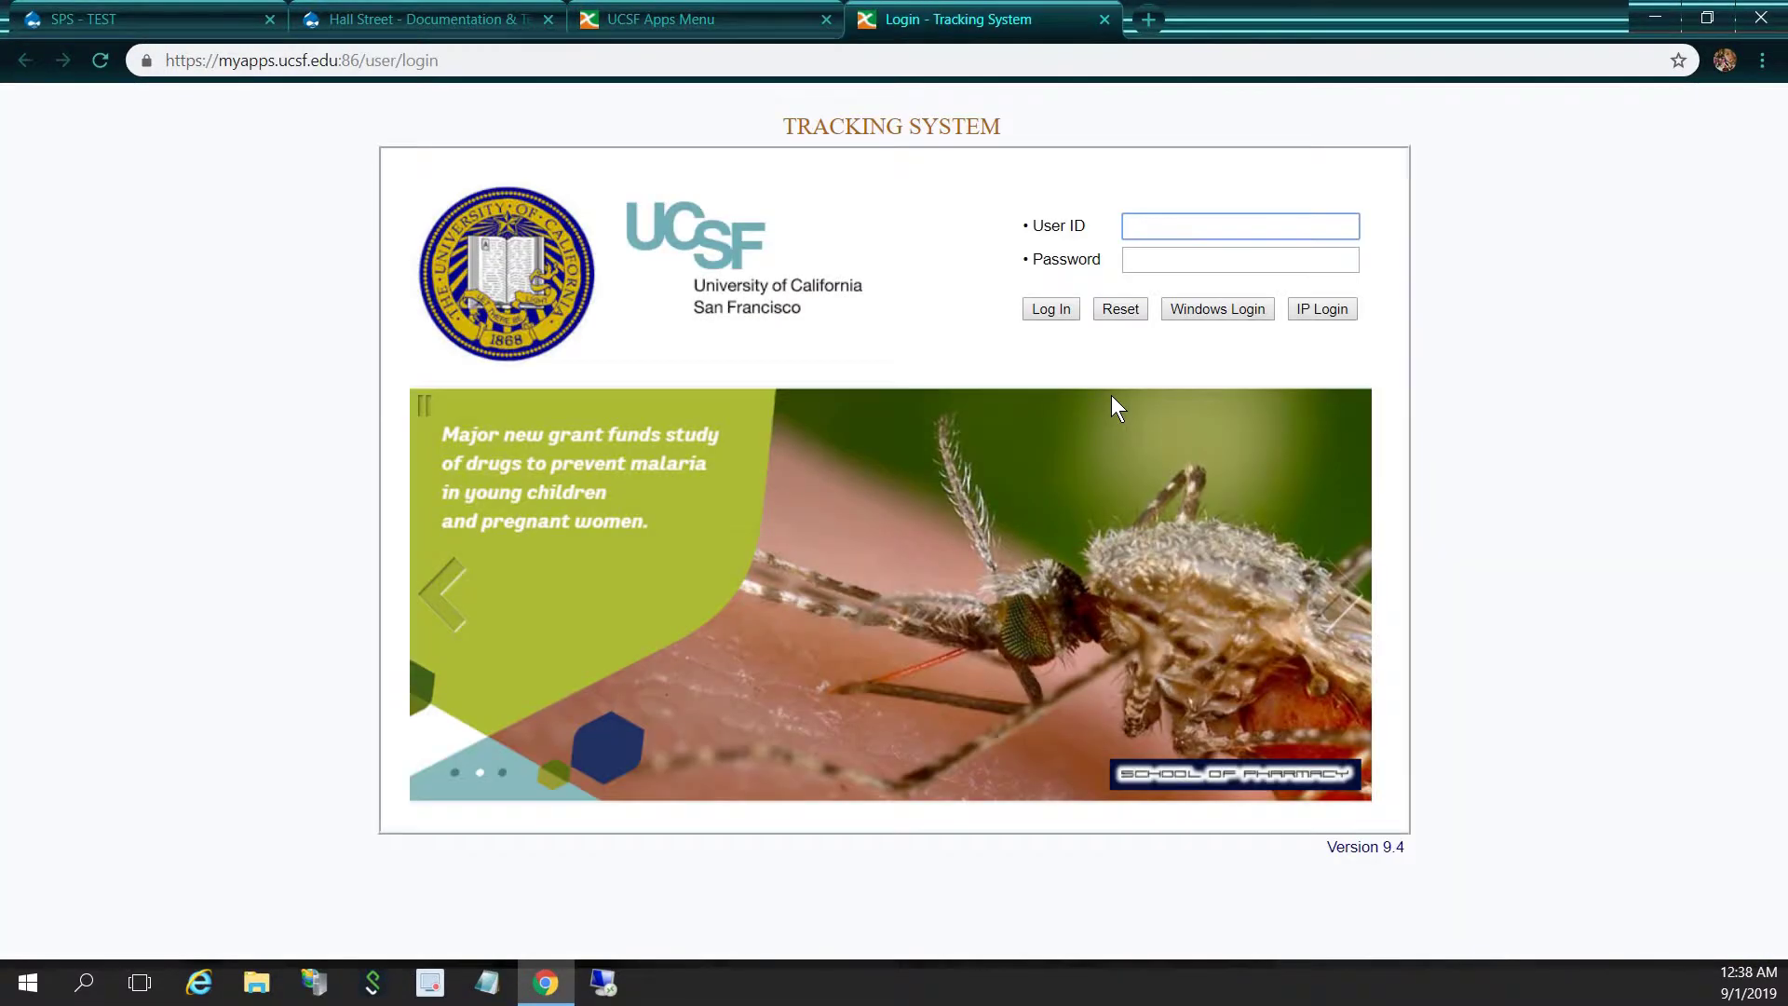
key("Tab")
type("**")
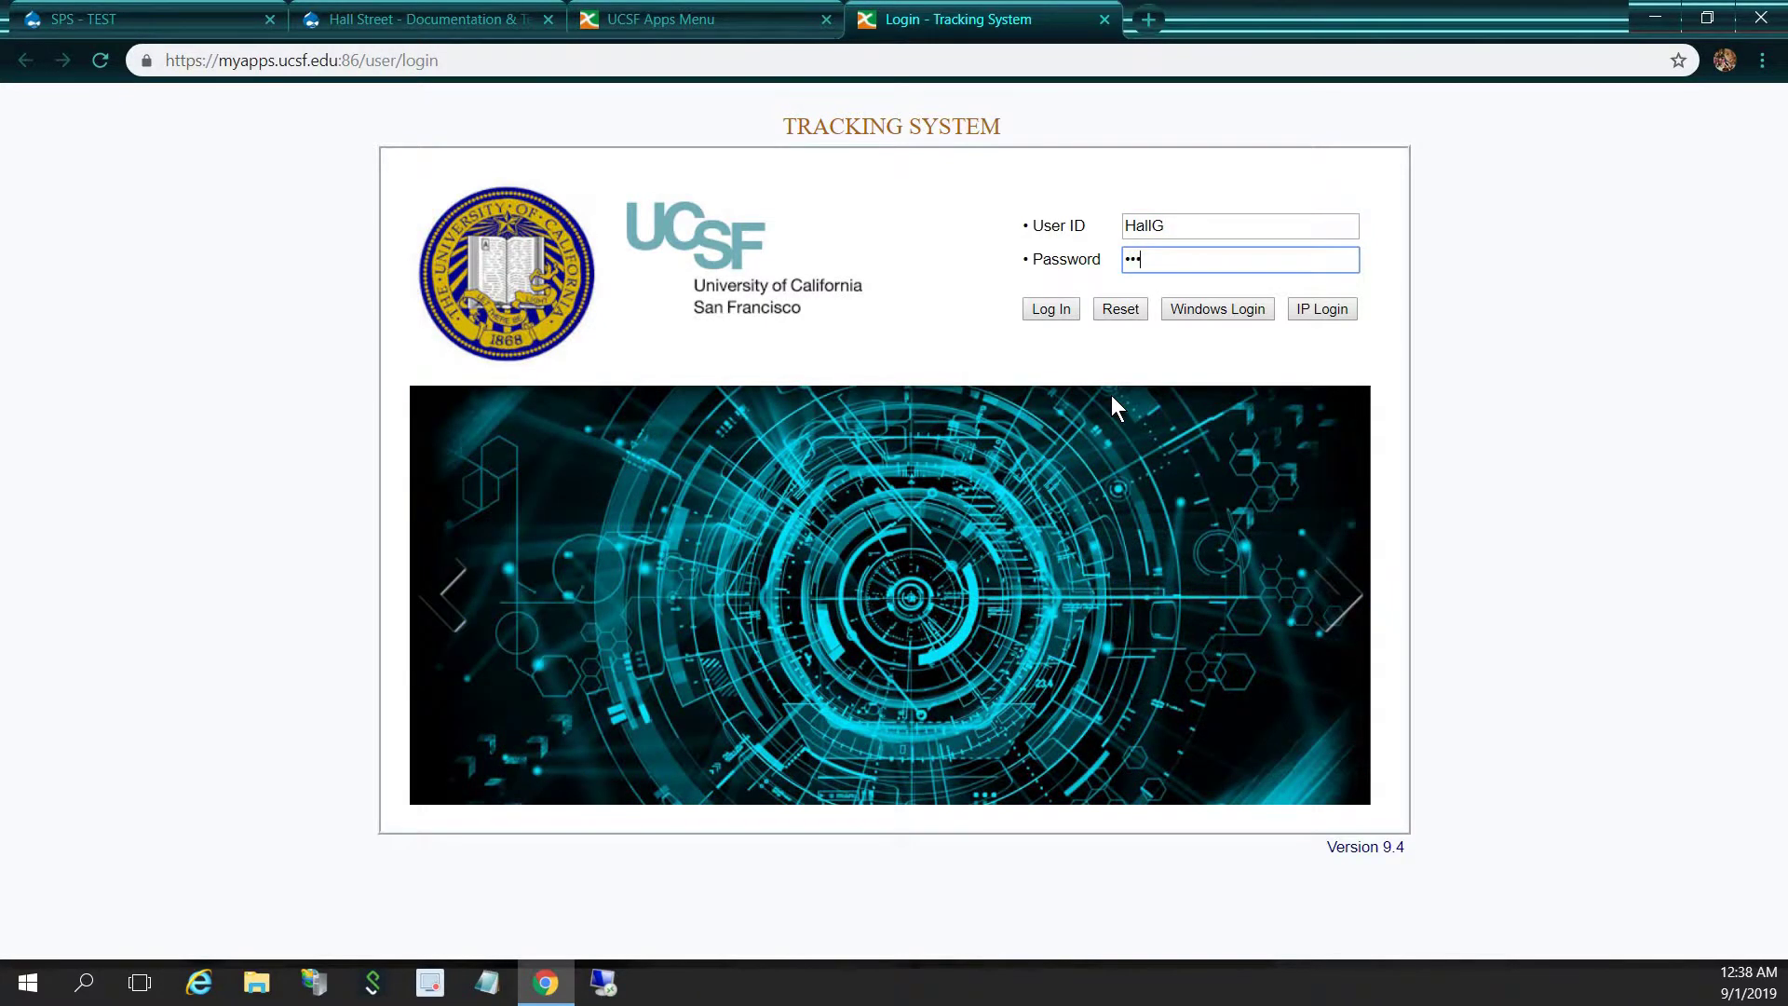
key("Return")
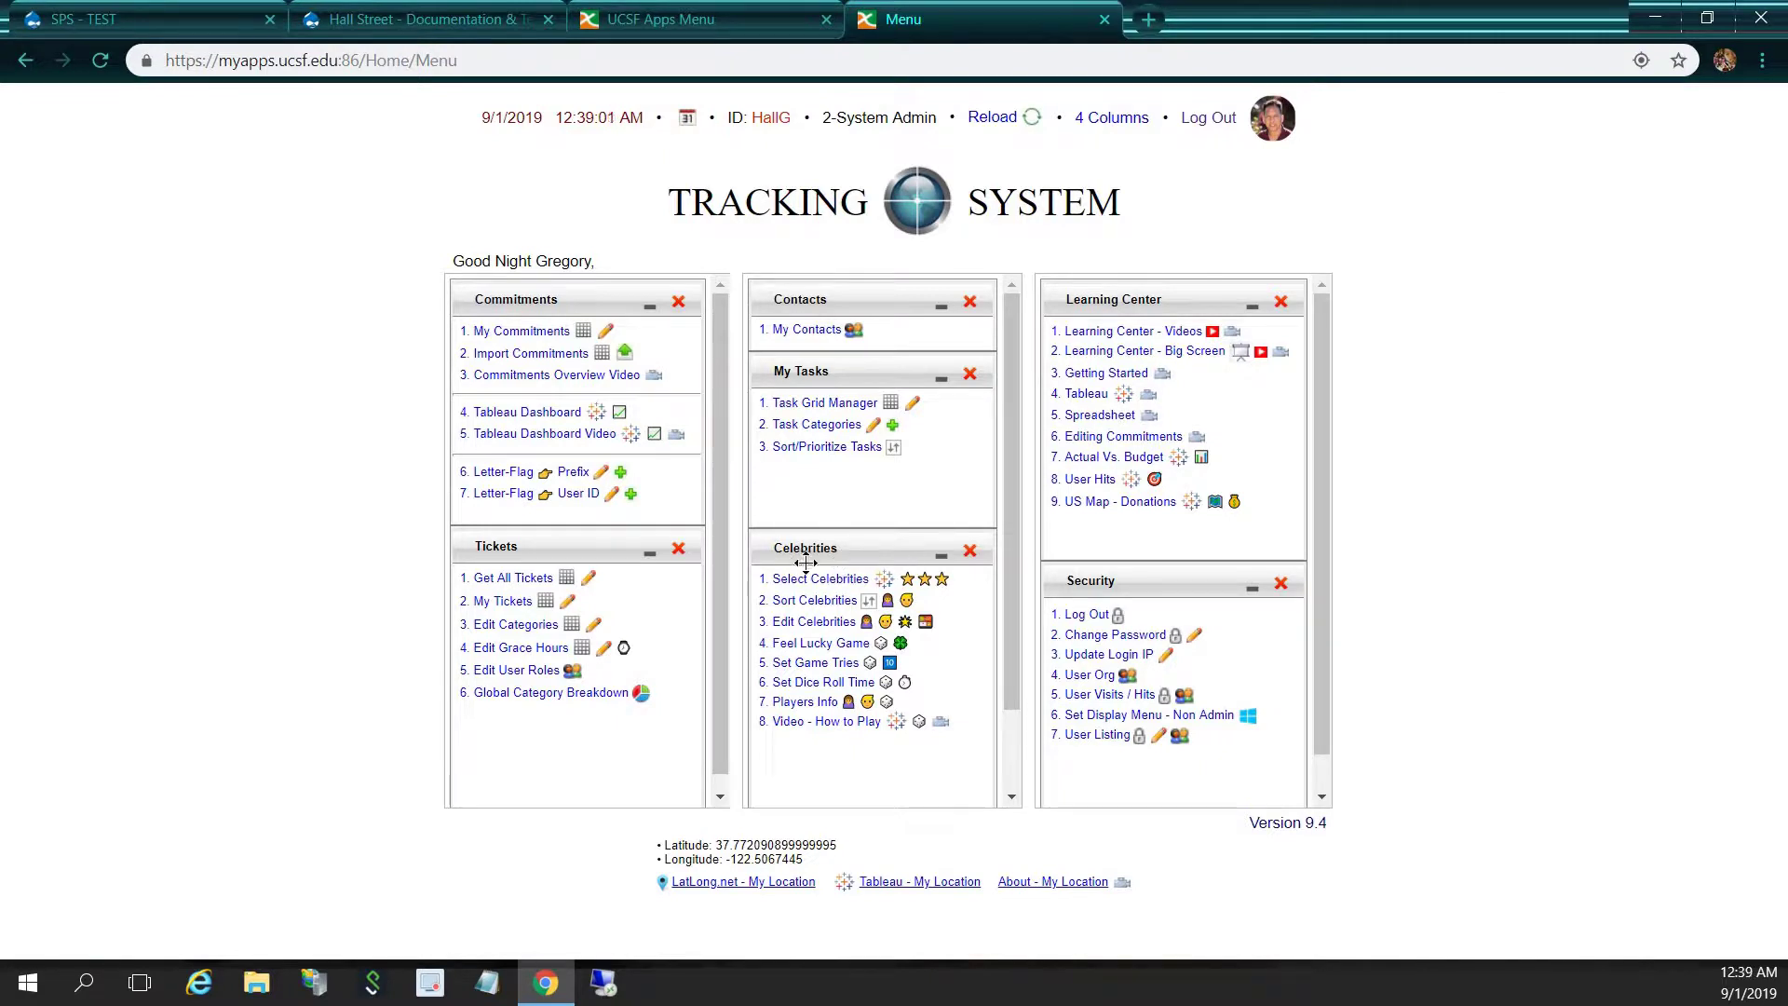
left_click(855, 582)
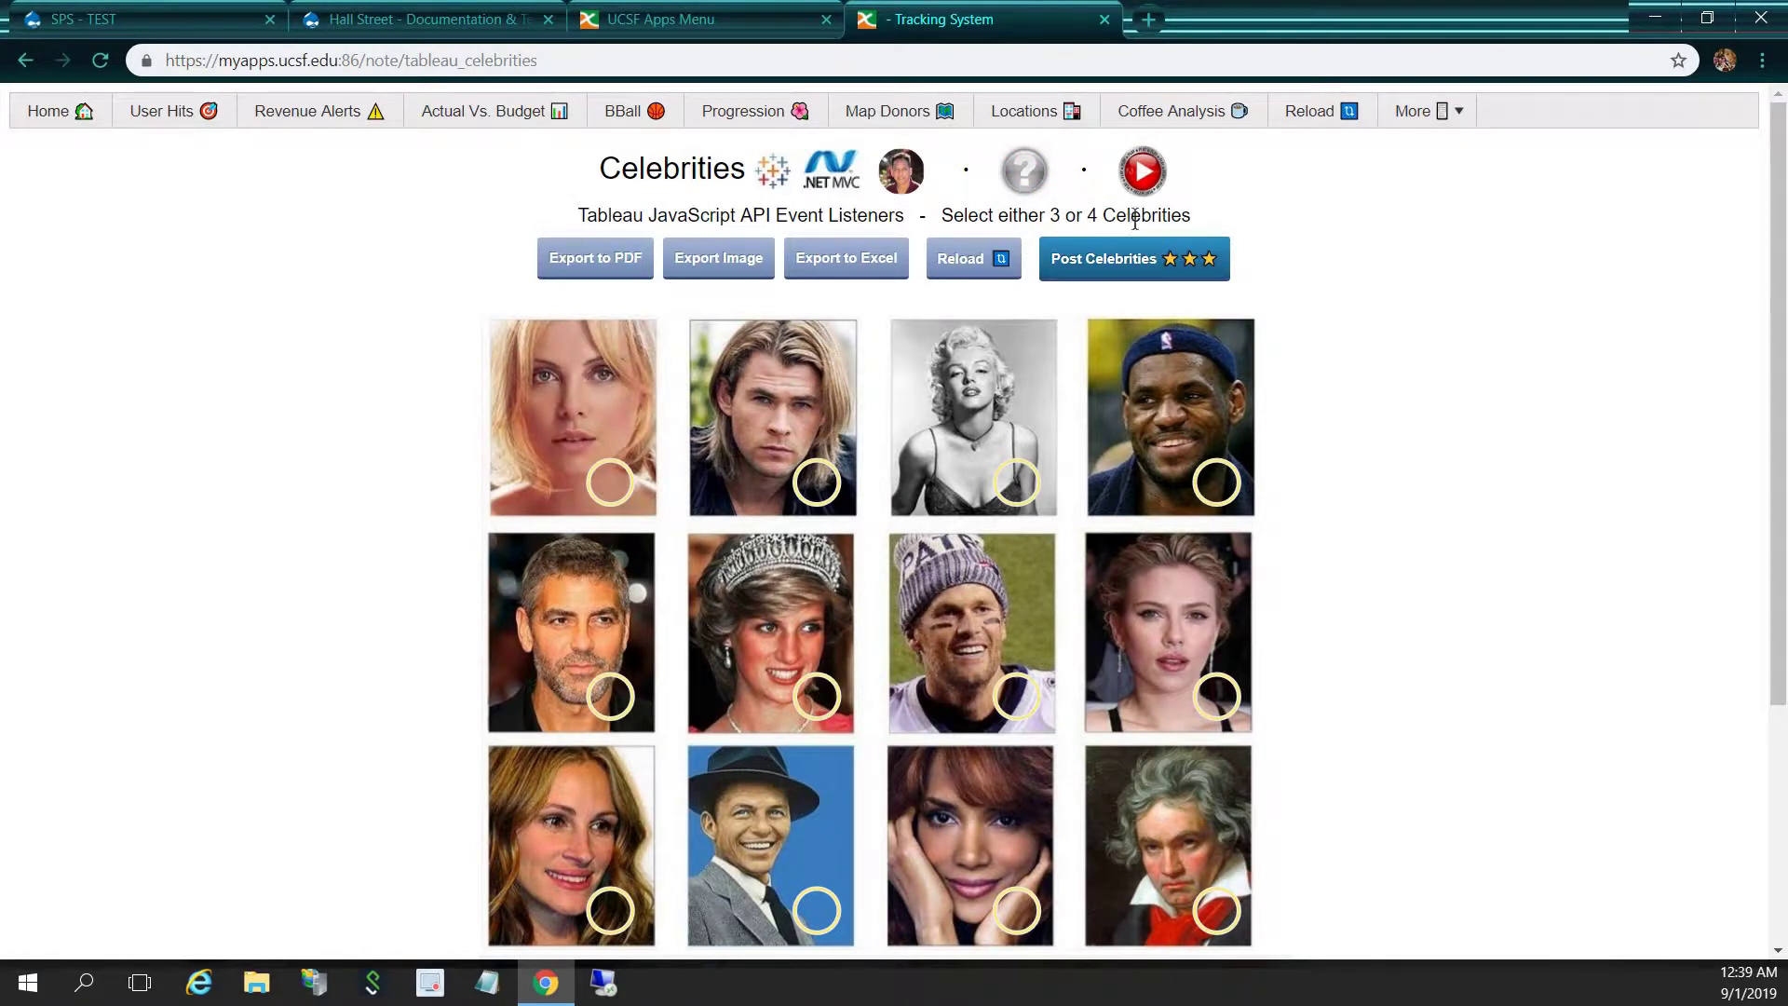
Pick Charlize Theron and Chris Hemsworth, dismissing the warnings that 3 or 4 are required
left_click(1129, 264)
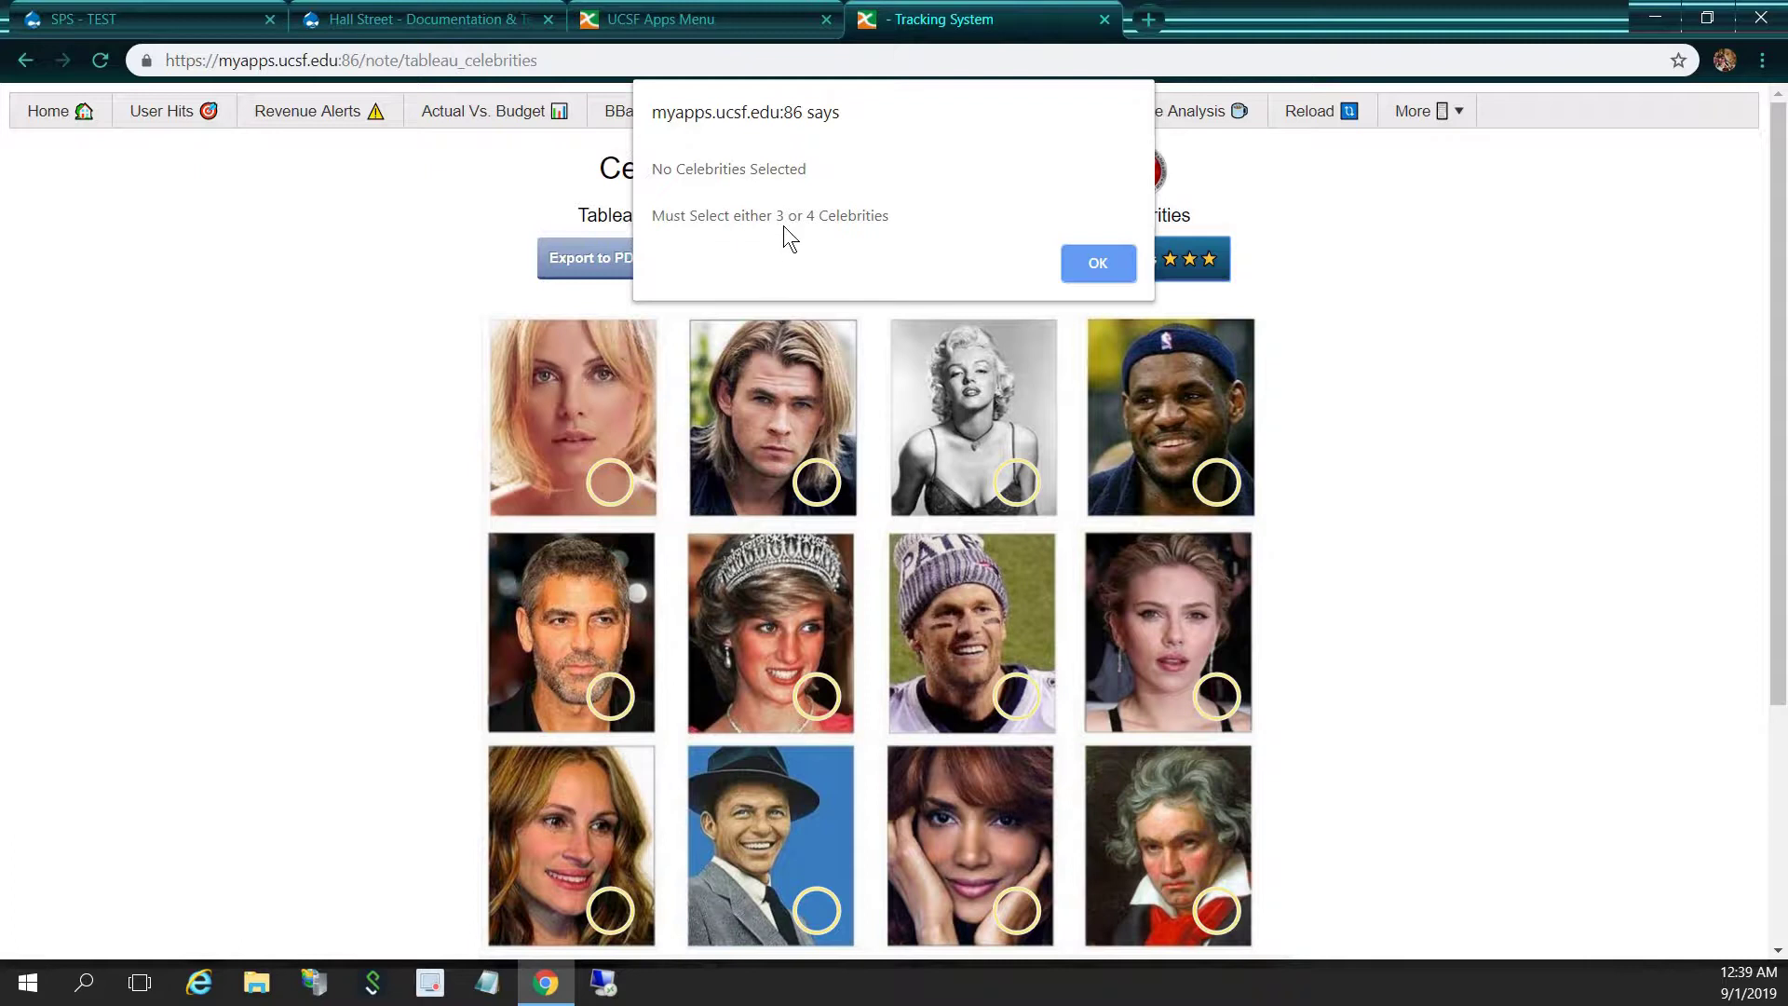
left_click(1091, 261)
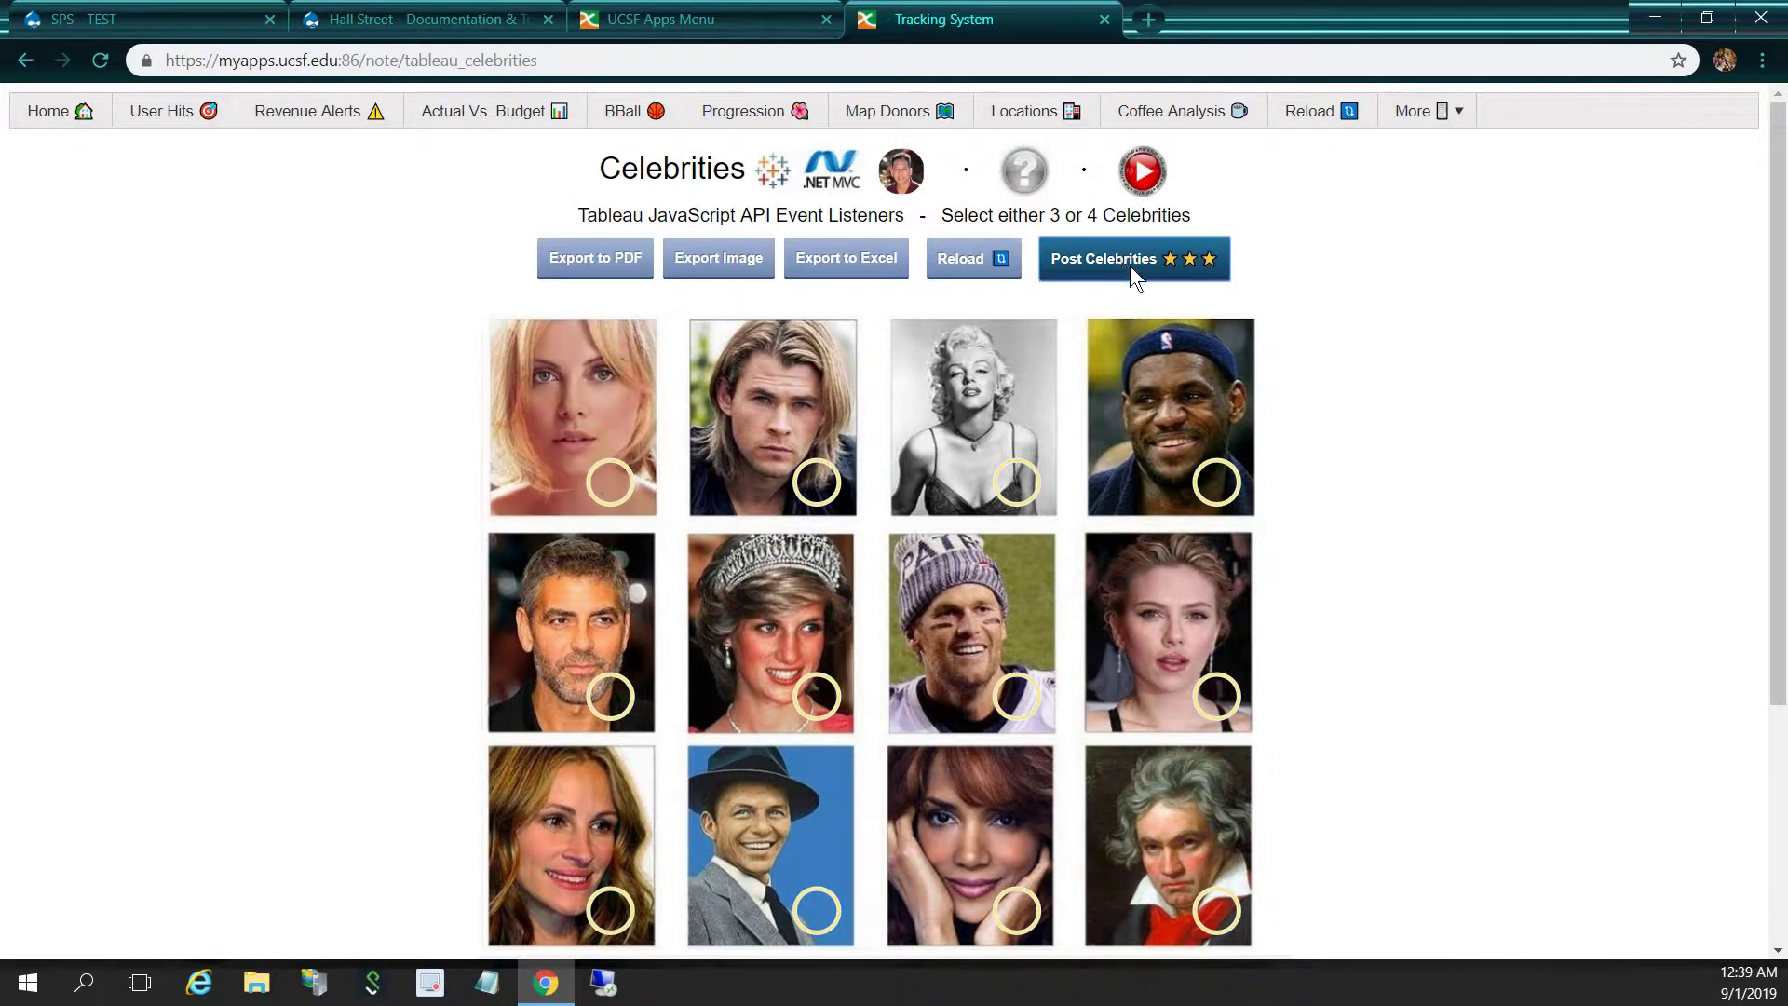
left_click(613, 486)
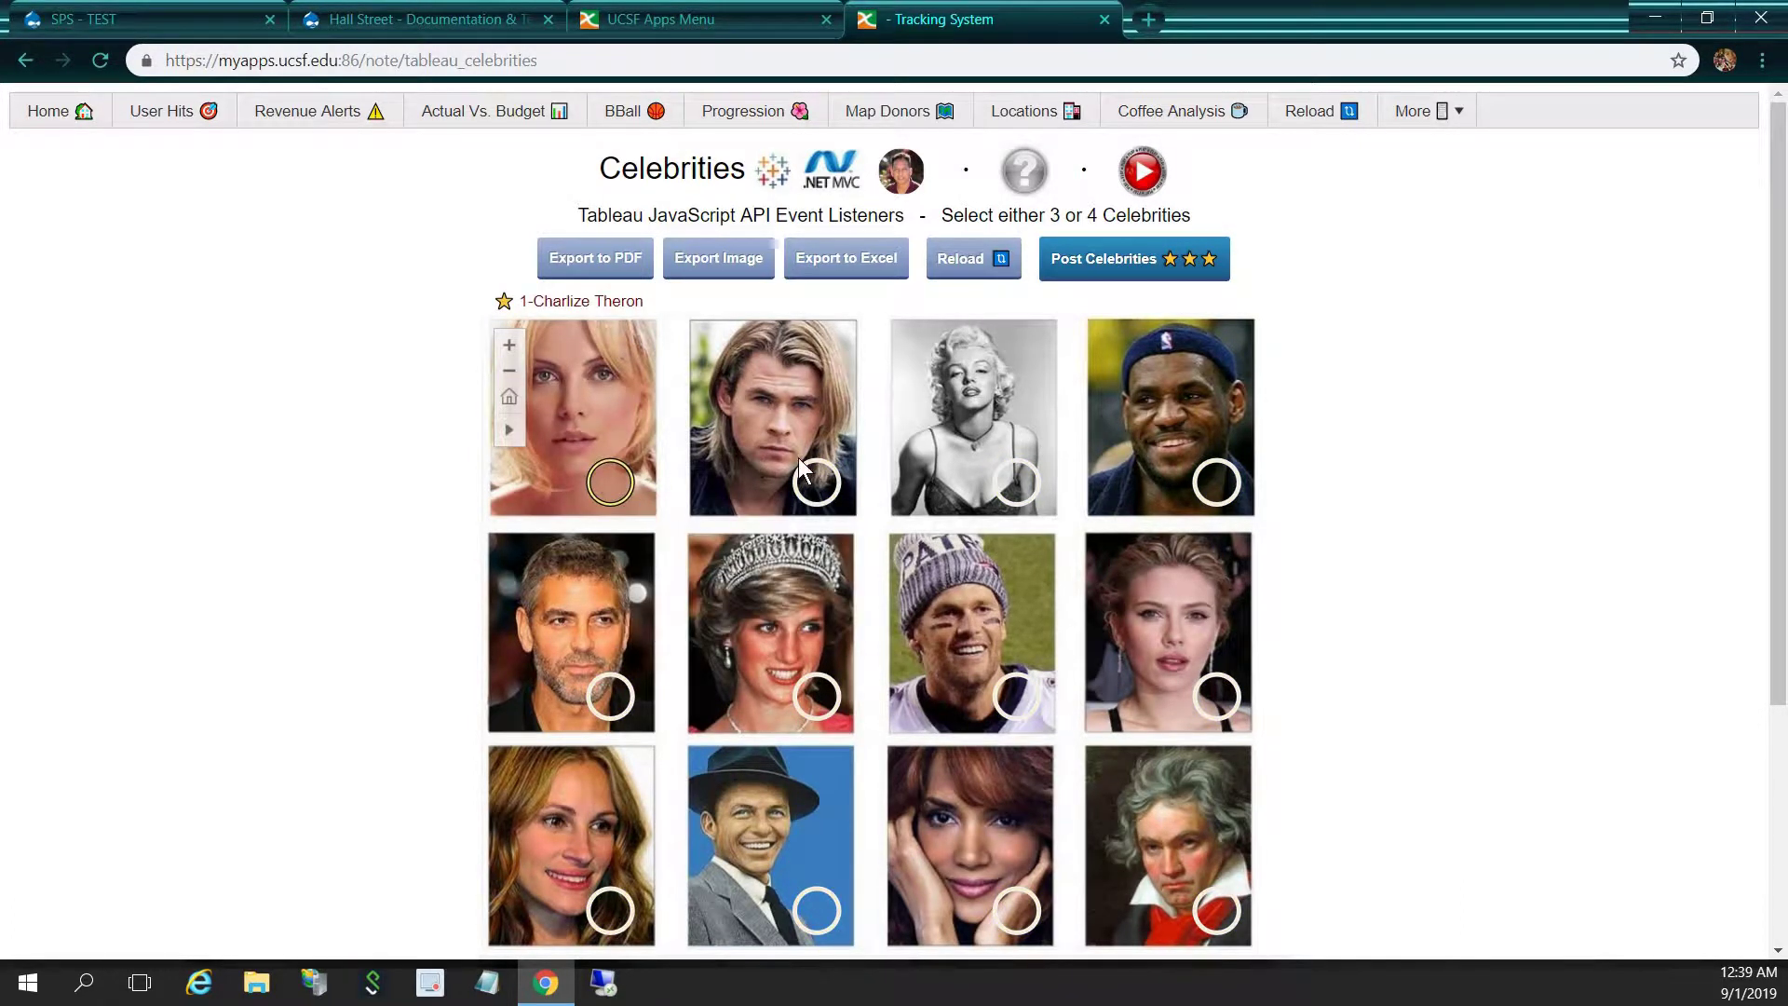
mouse_move(812, 481)
left_click(811, 480)
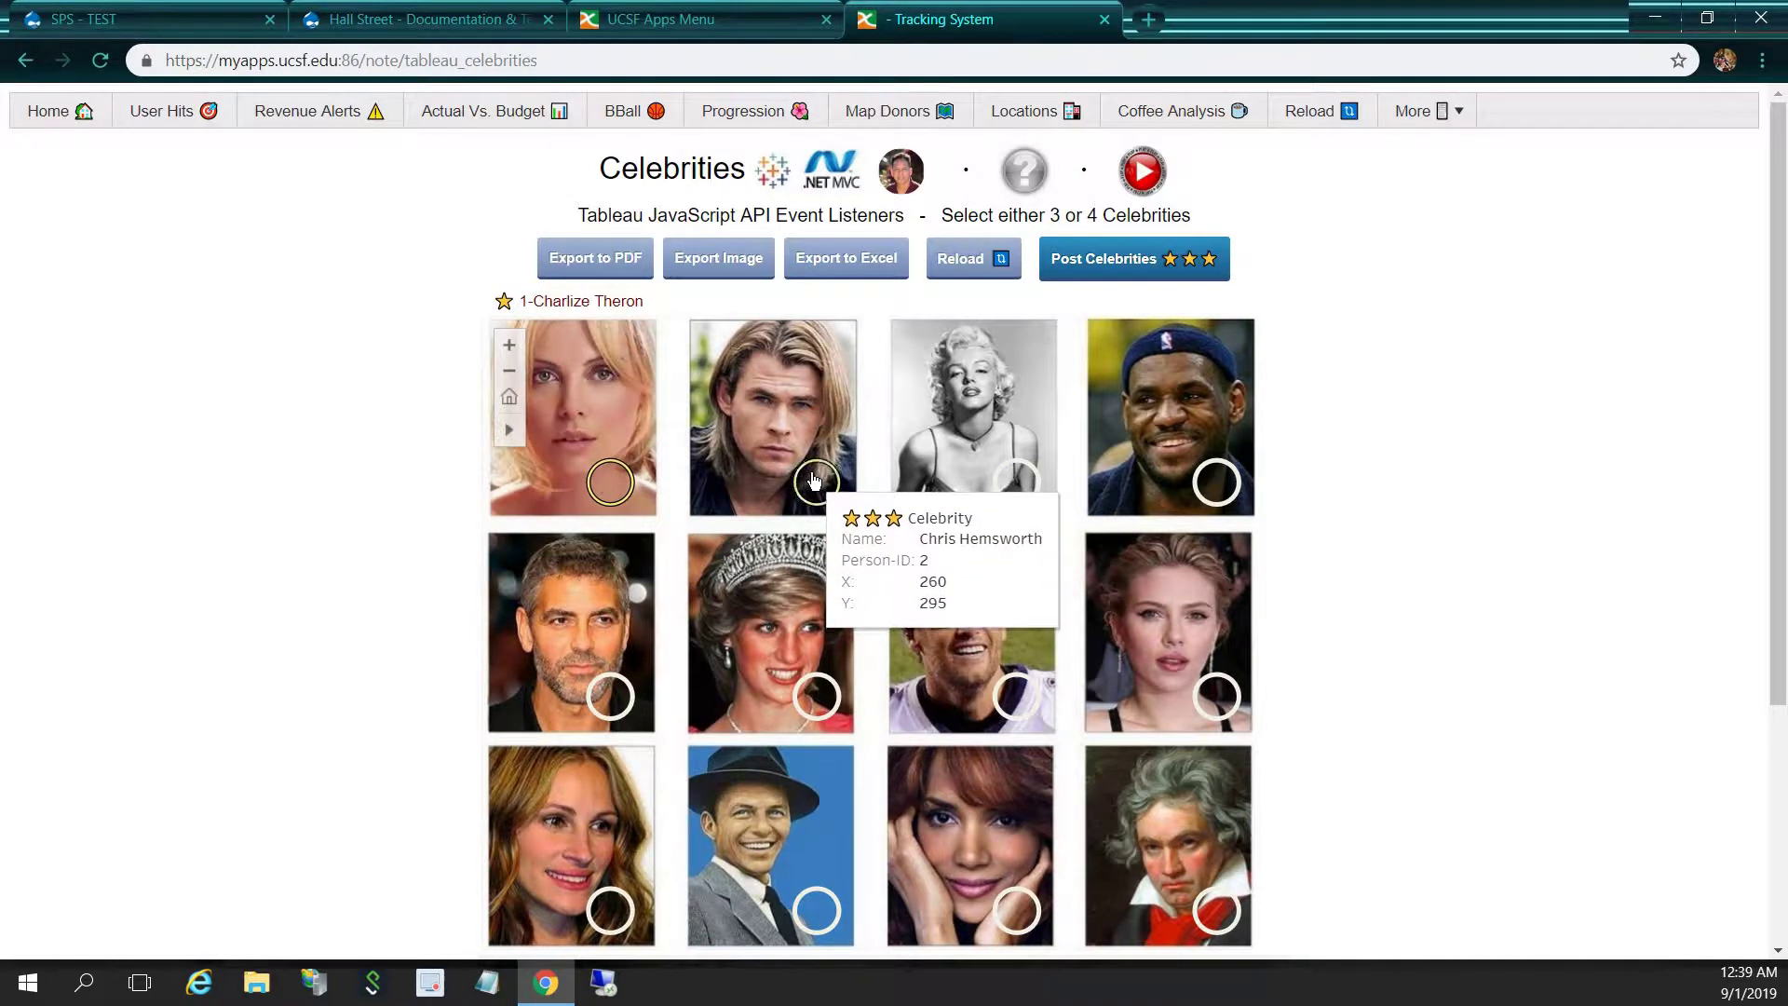
left_click(1136, 267)
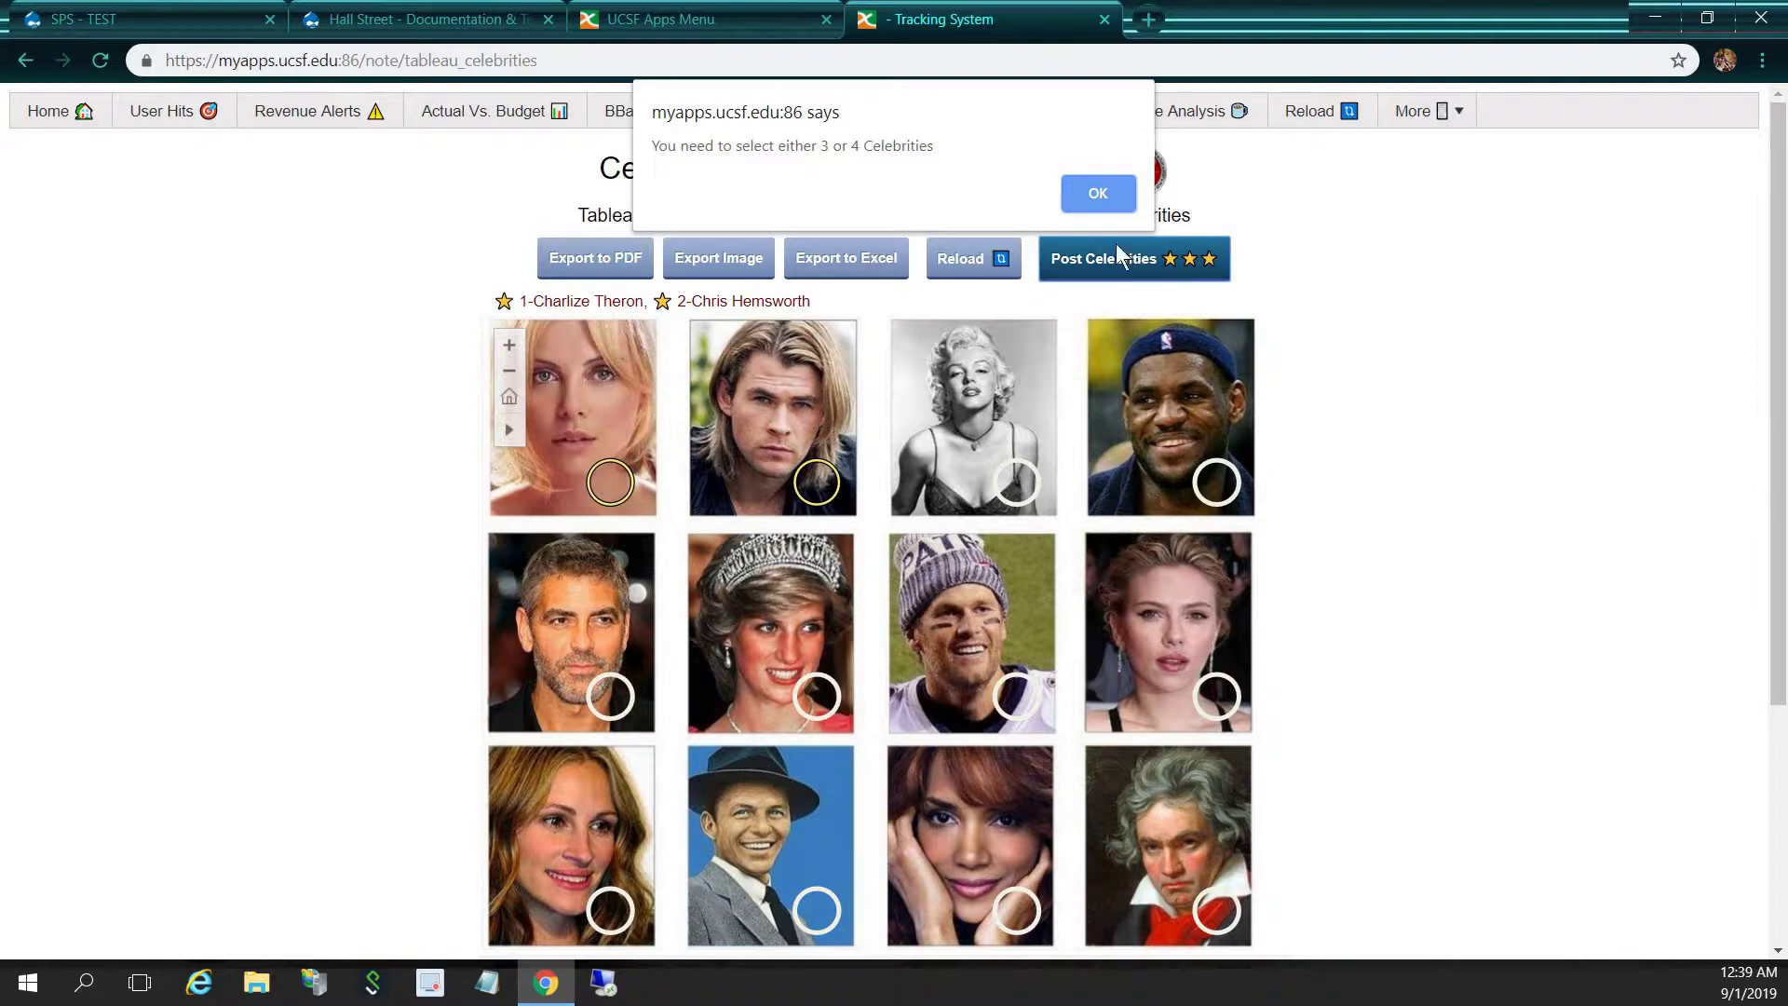
left_click(1100, 200)
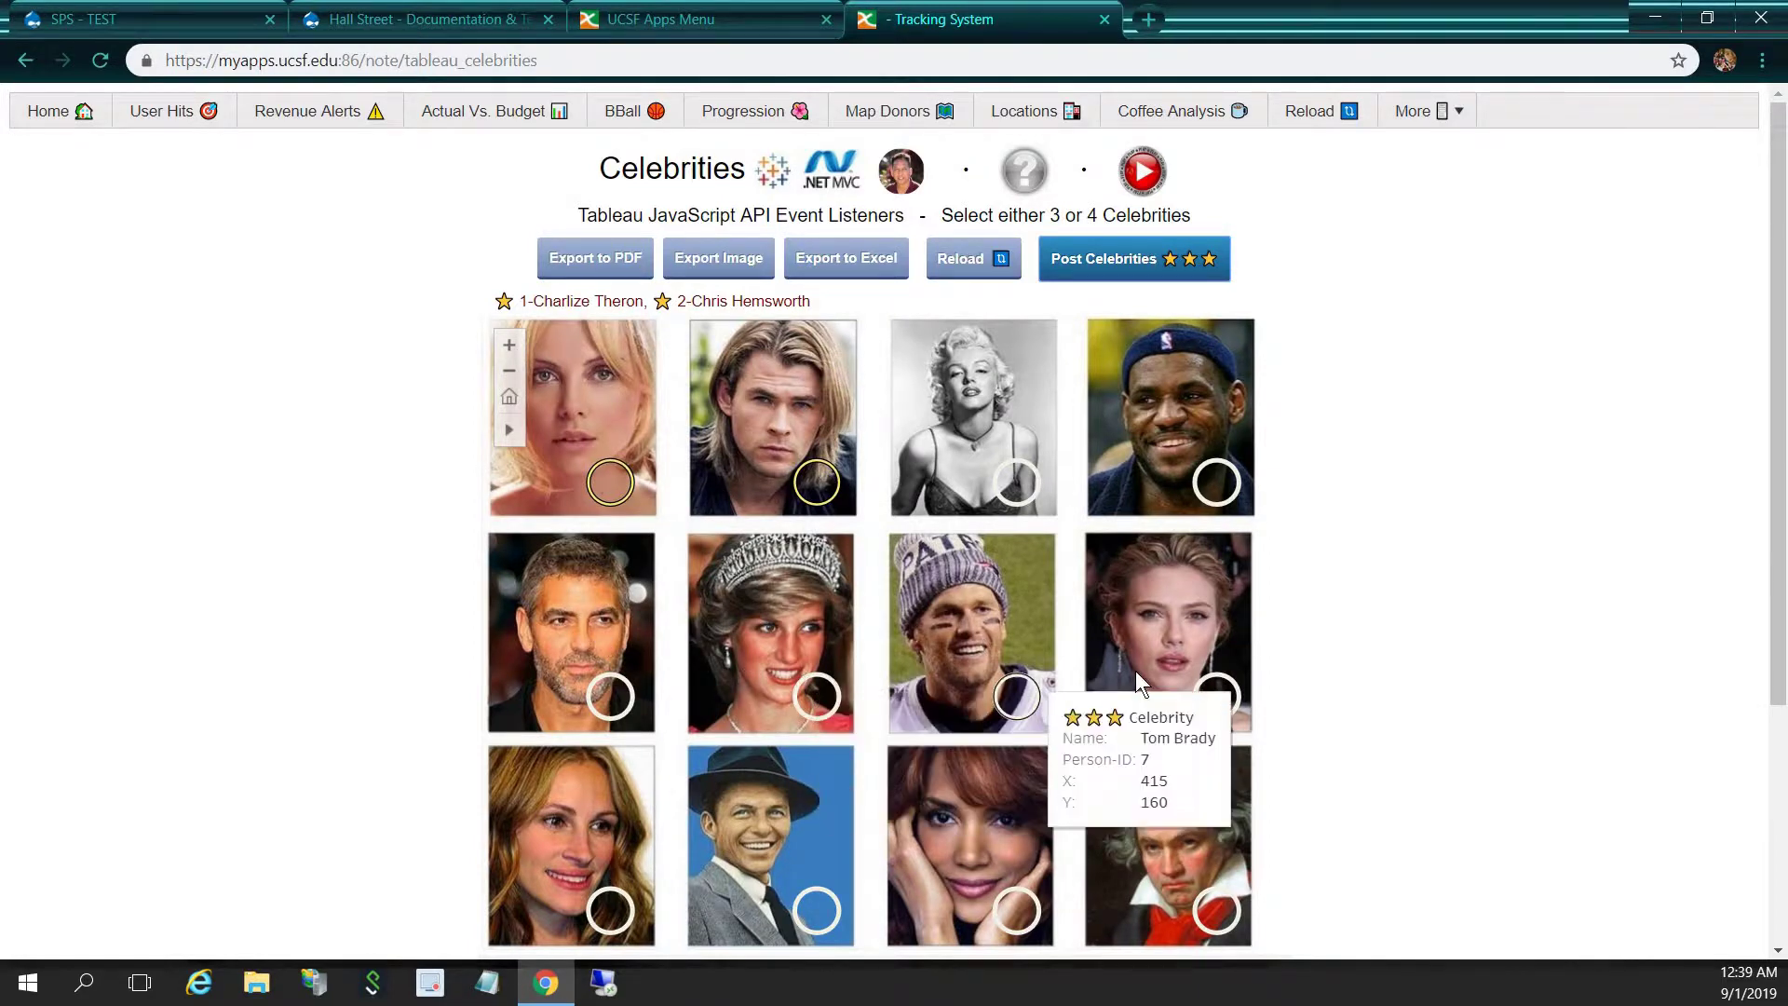
Add Scarlett Johansson and Frank Sinatra and post all four celebrities
left_click(1216, 696)
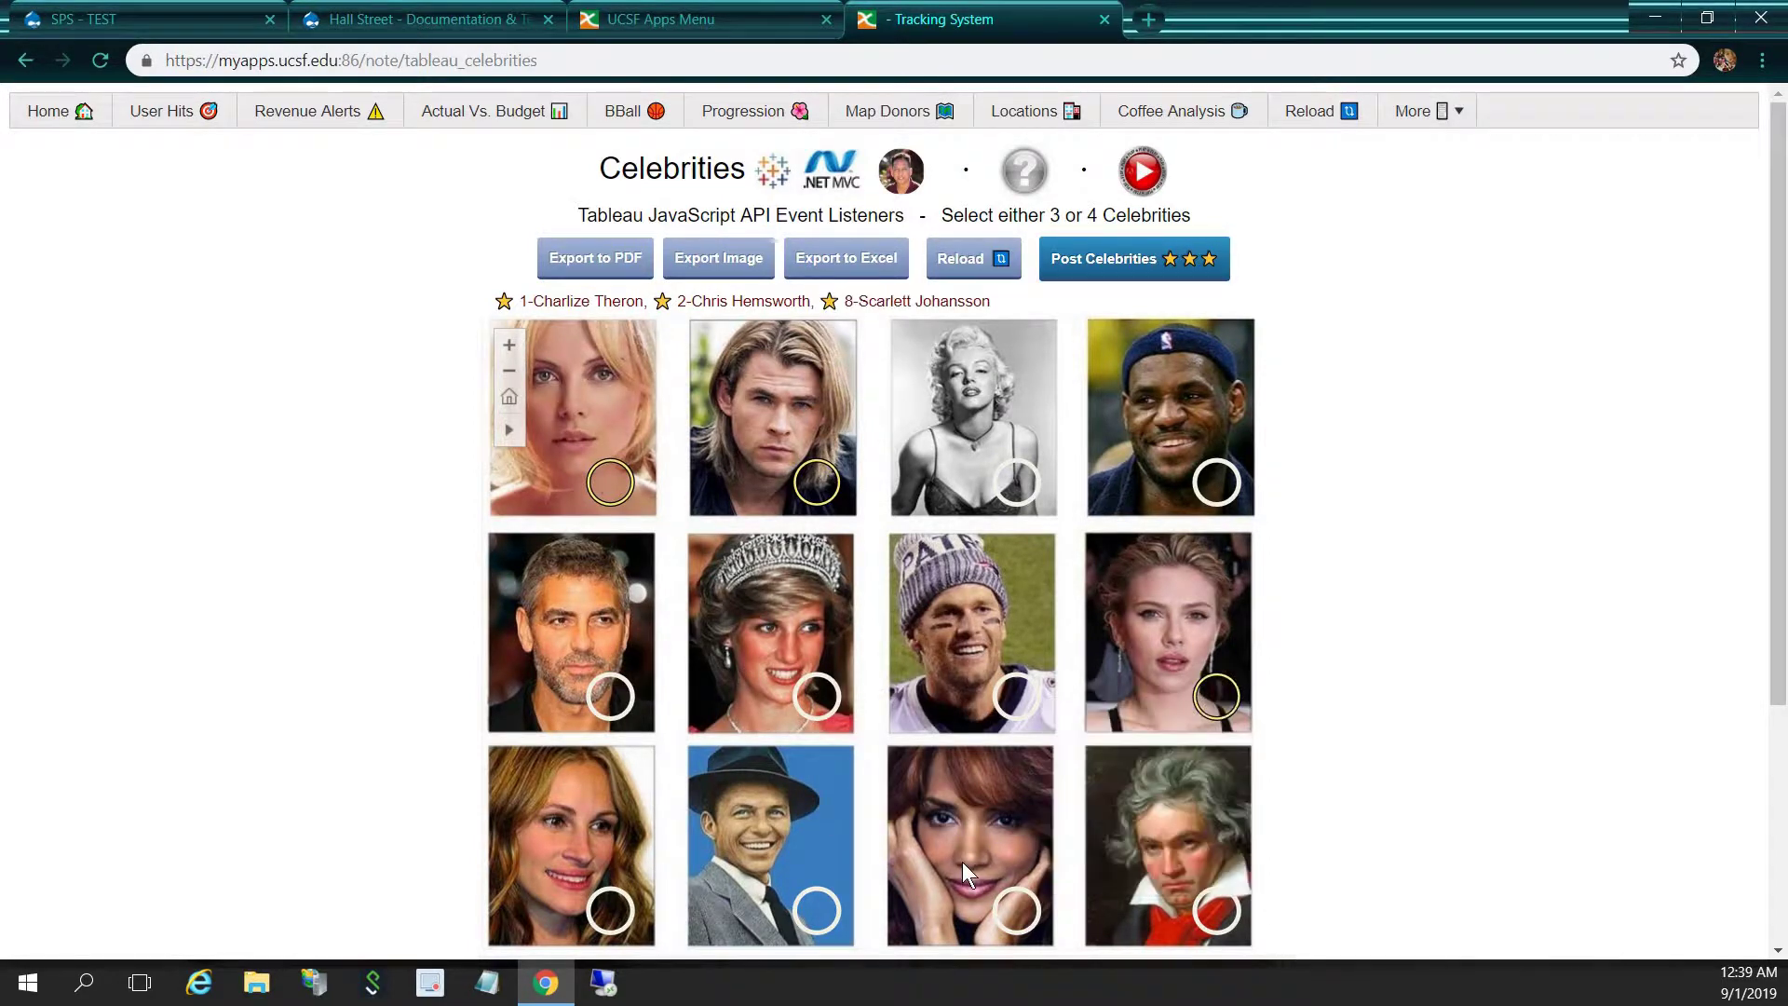
mouse_move(1032, 936)
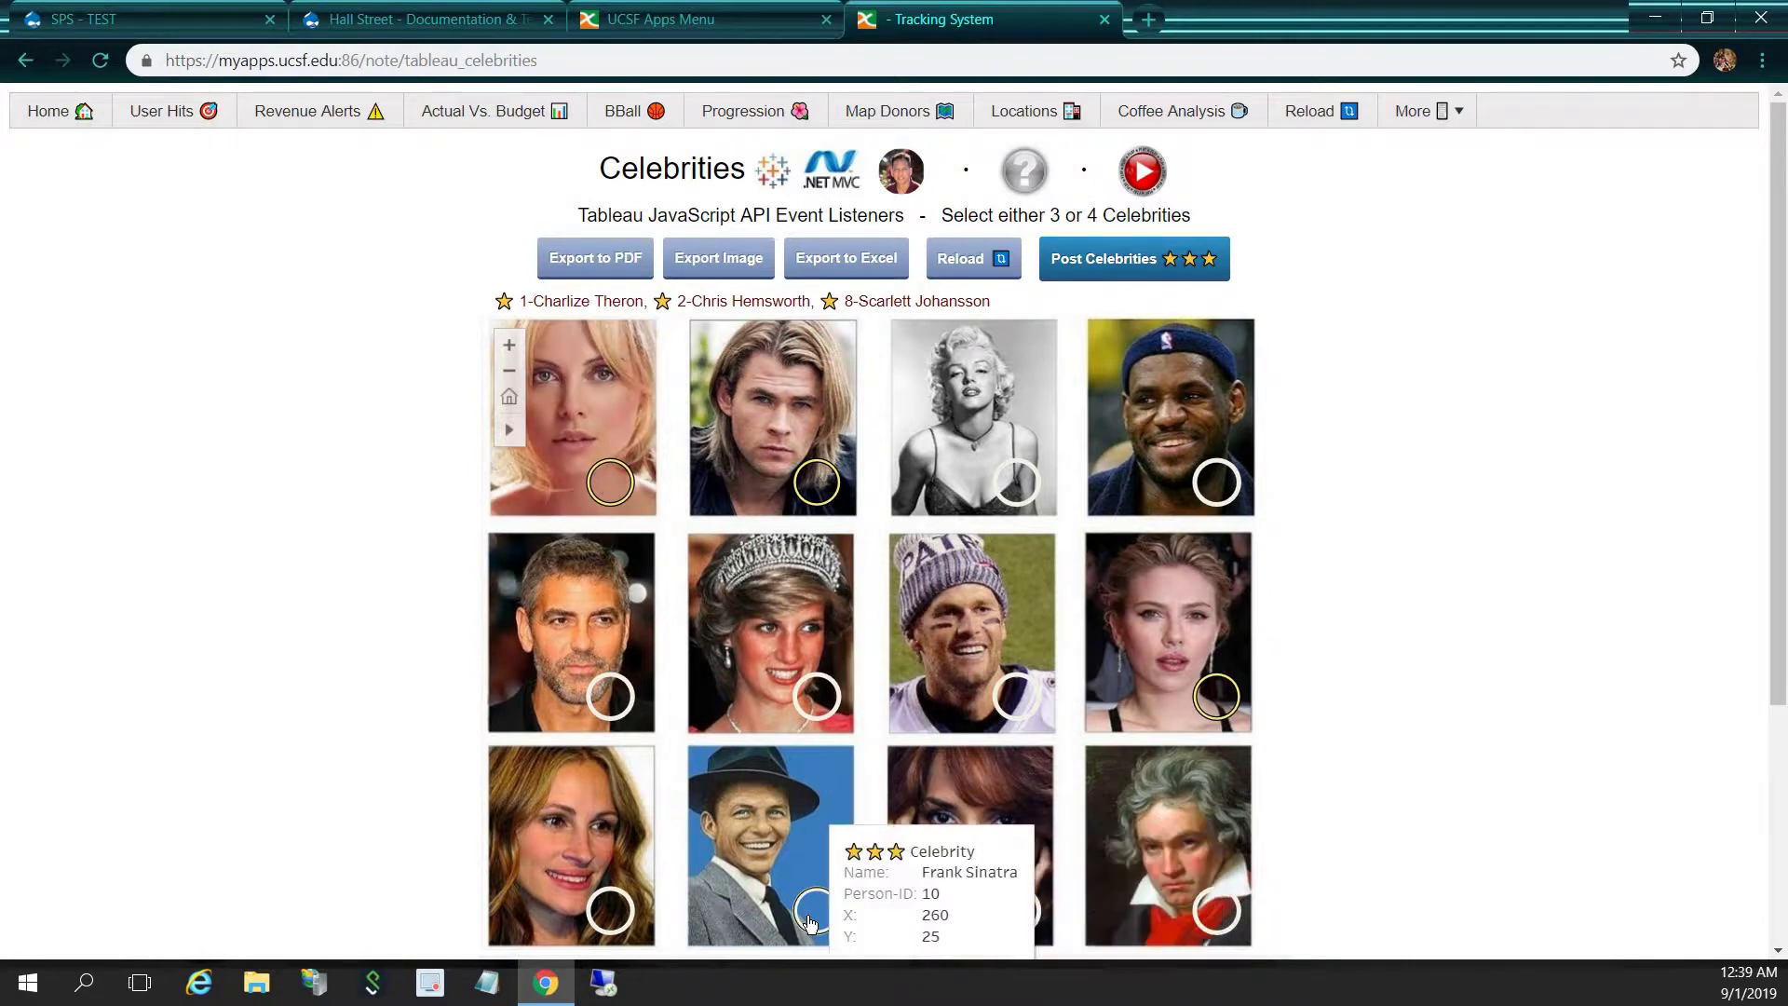
left_click(812, 922)
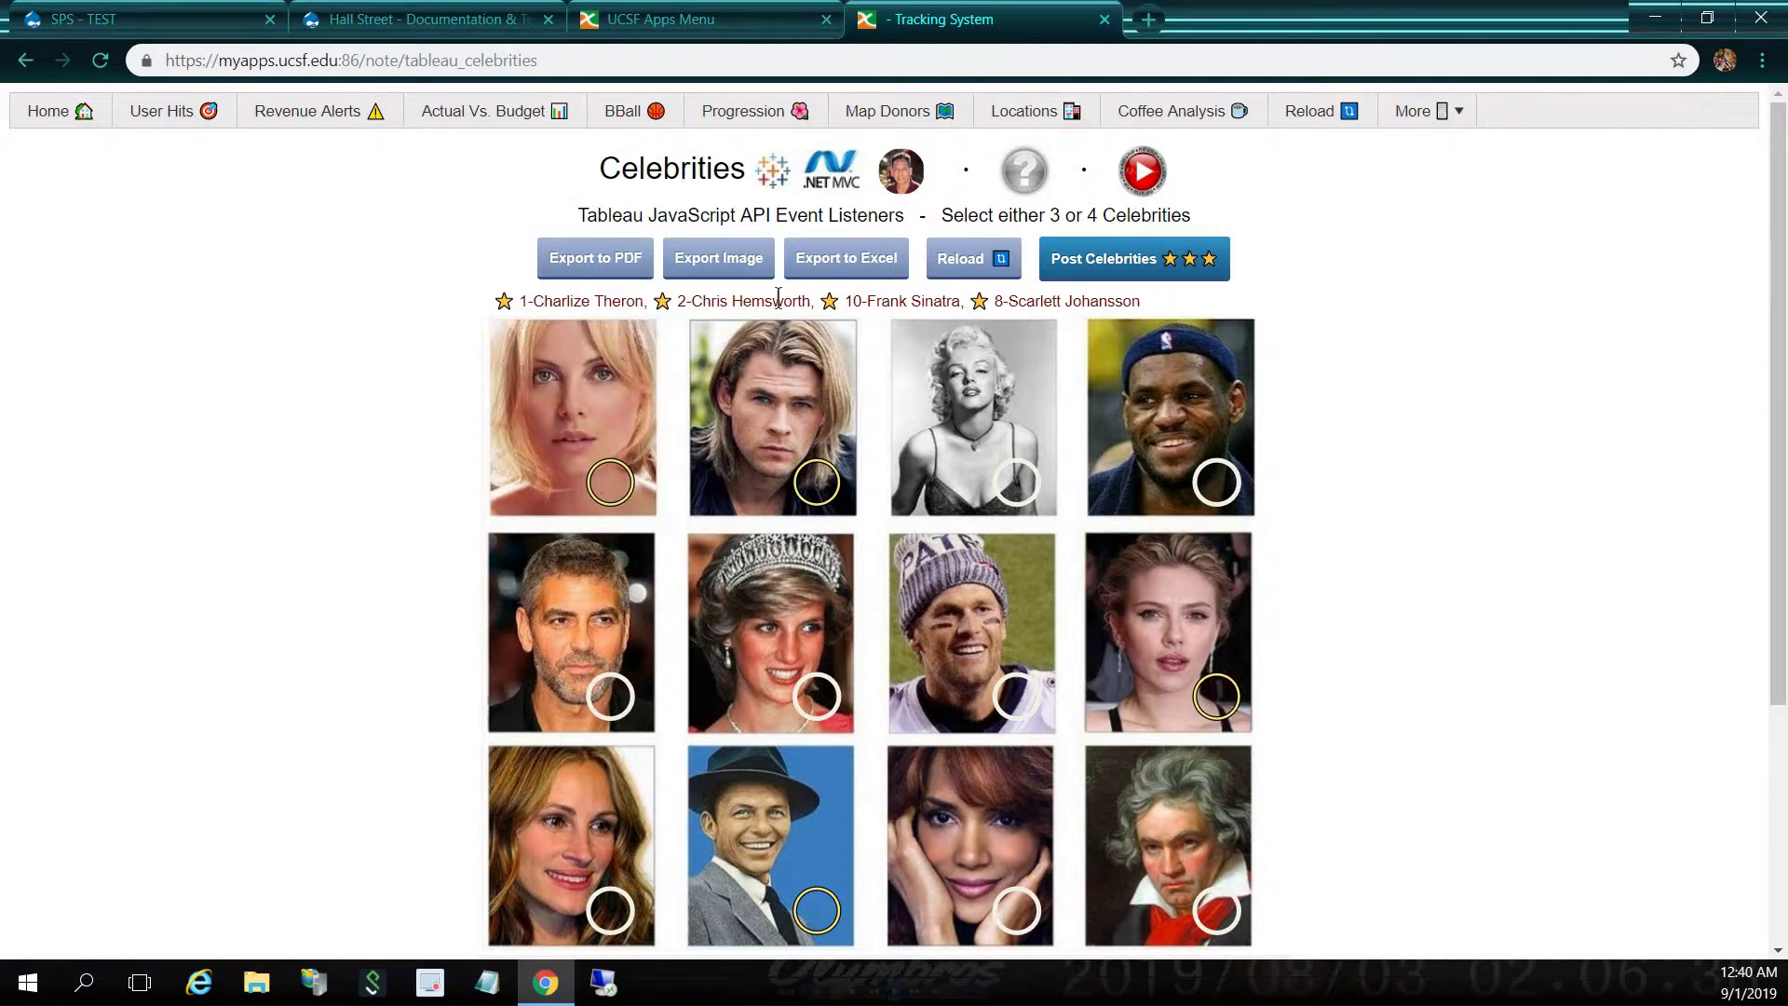
left_click(1142, 261)
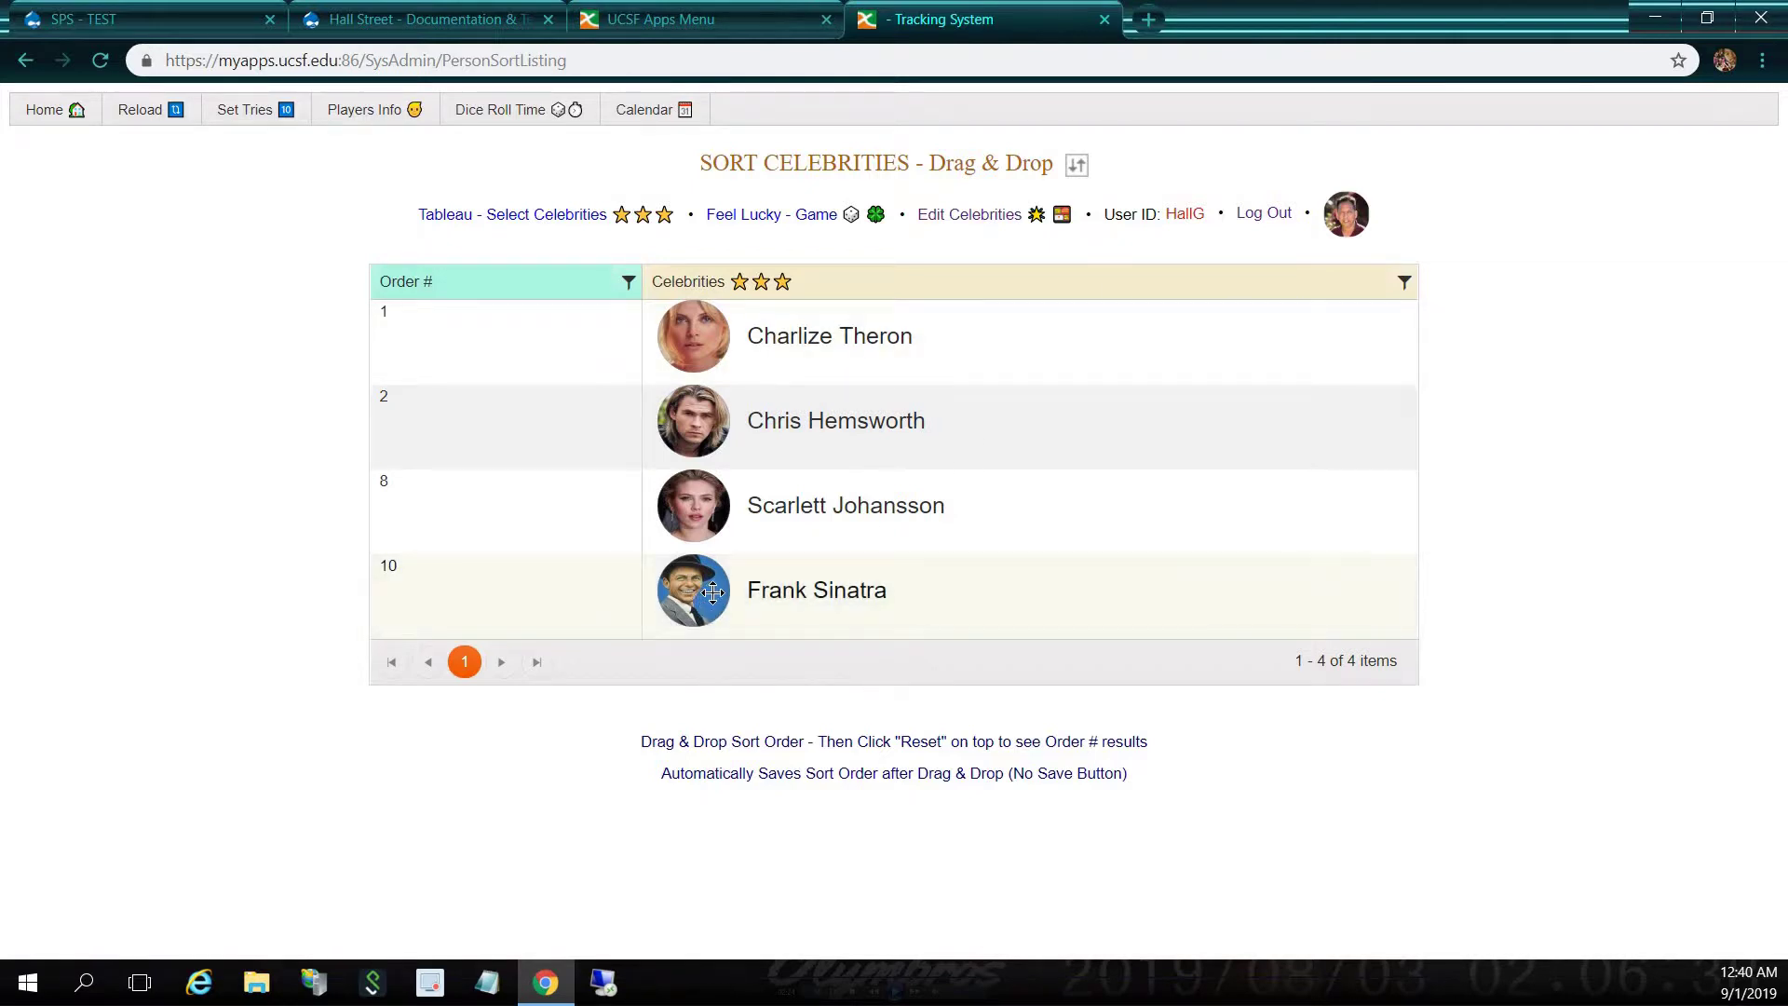
Drag the celebrities into Sinatra, Johansson, Hemsworth, Theron order, then open the Feel Lucky game
left_click_drag(713, 592, 746, 329)
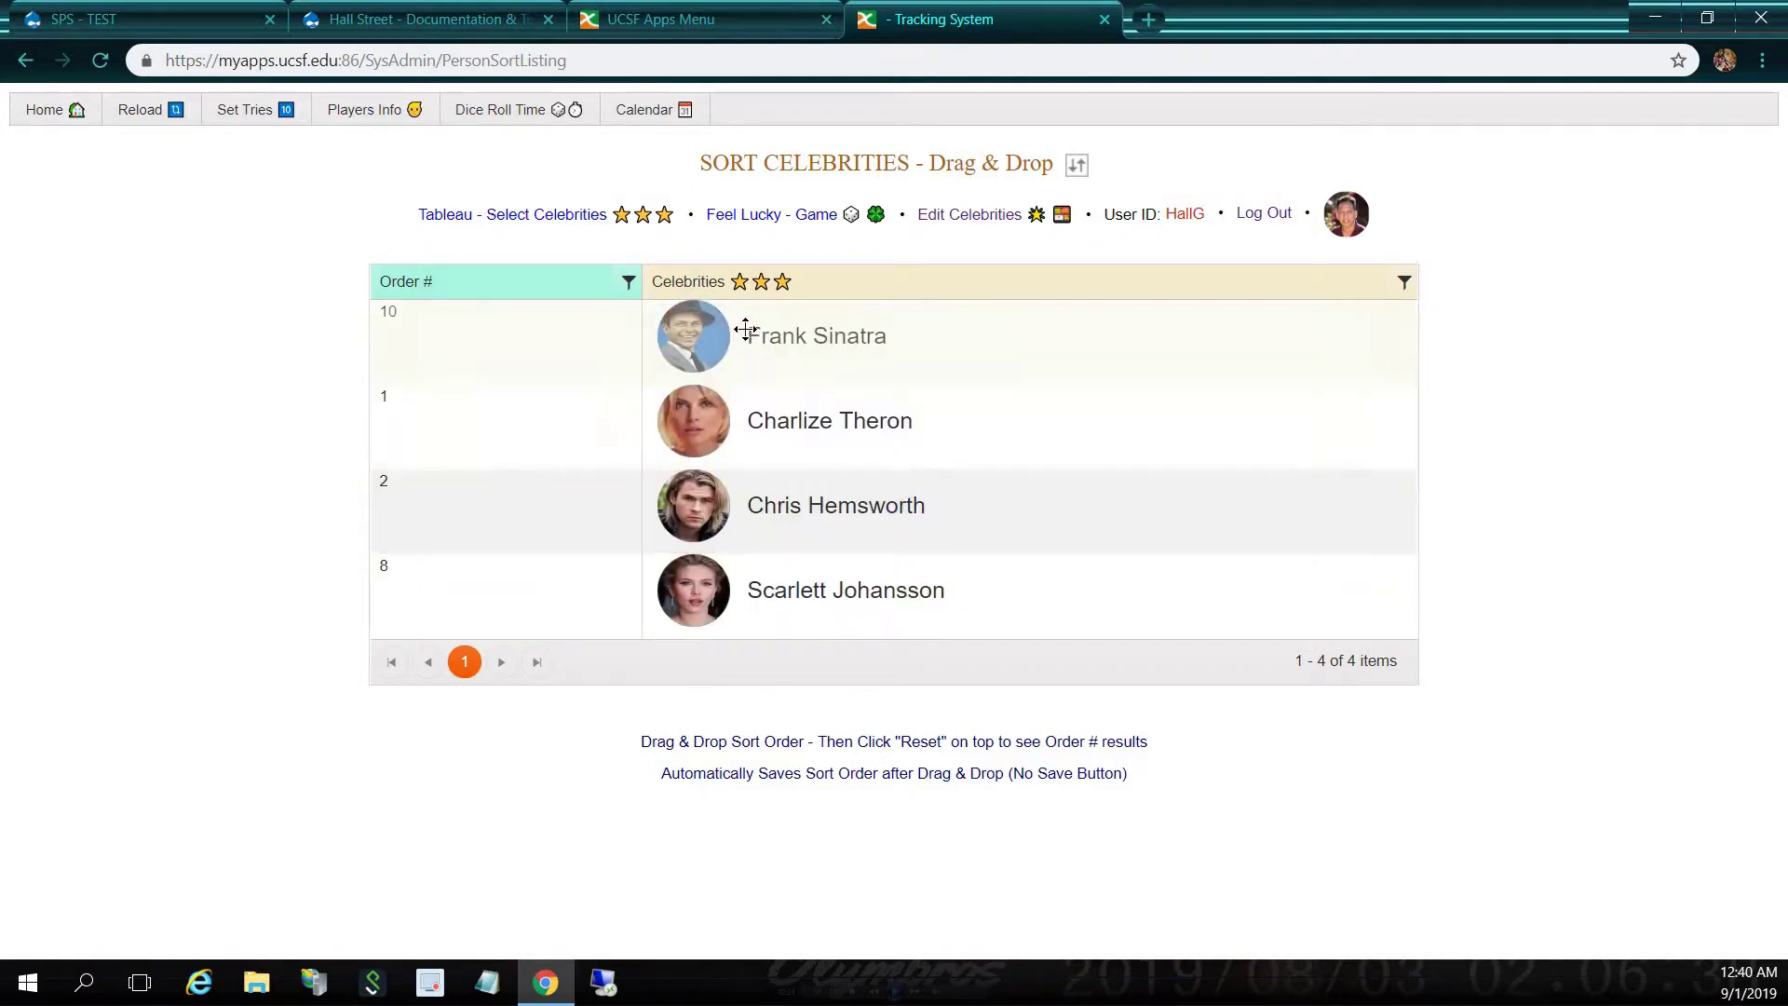
left_click_drag(700, 440, 773, 628)
left_click_drag(735, 483, 758, 400)
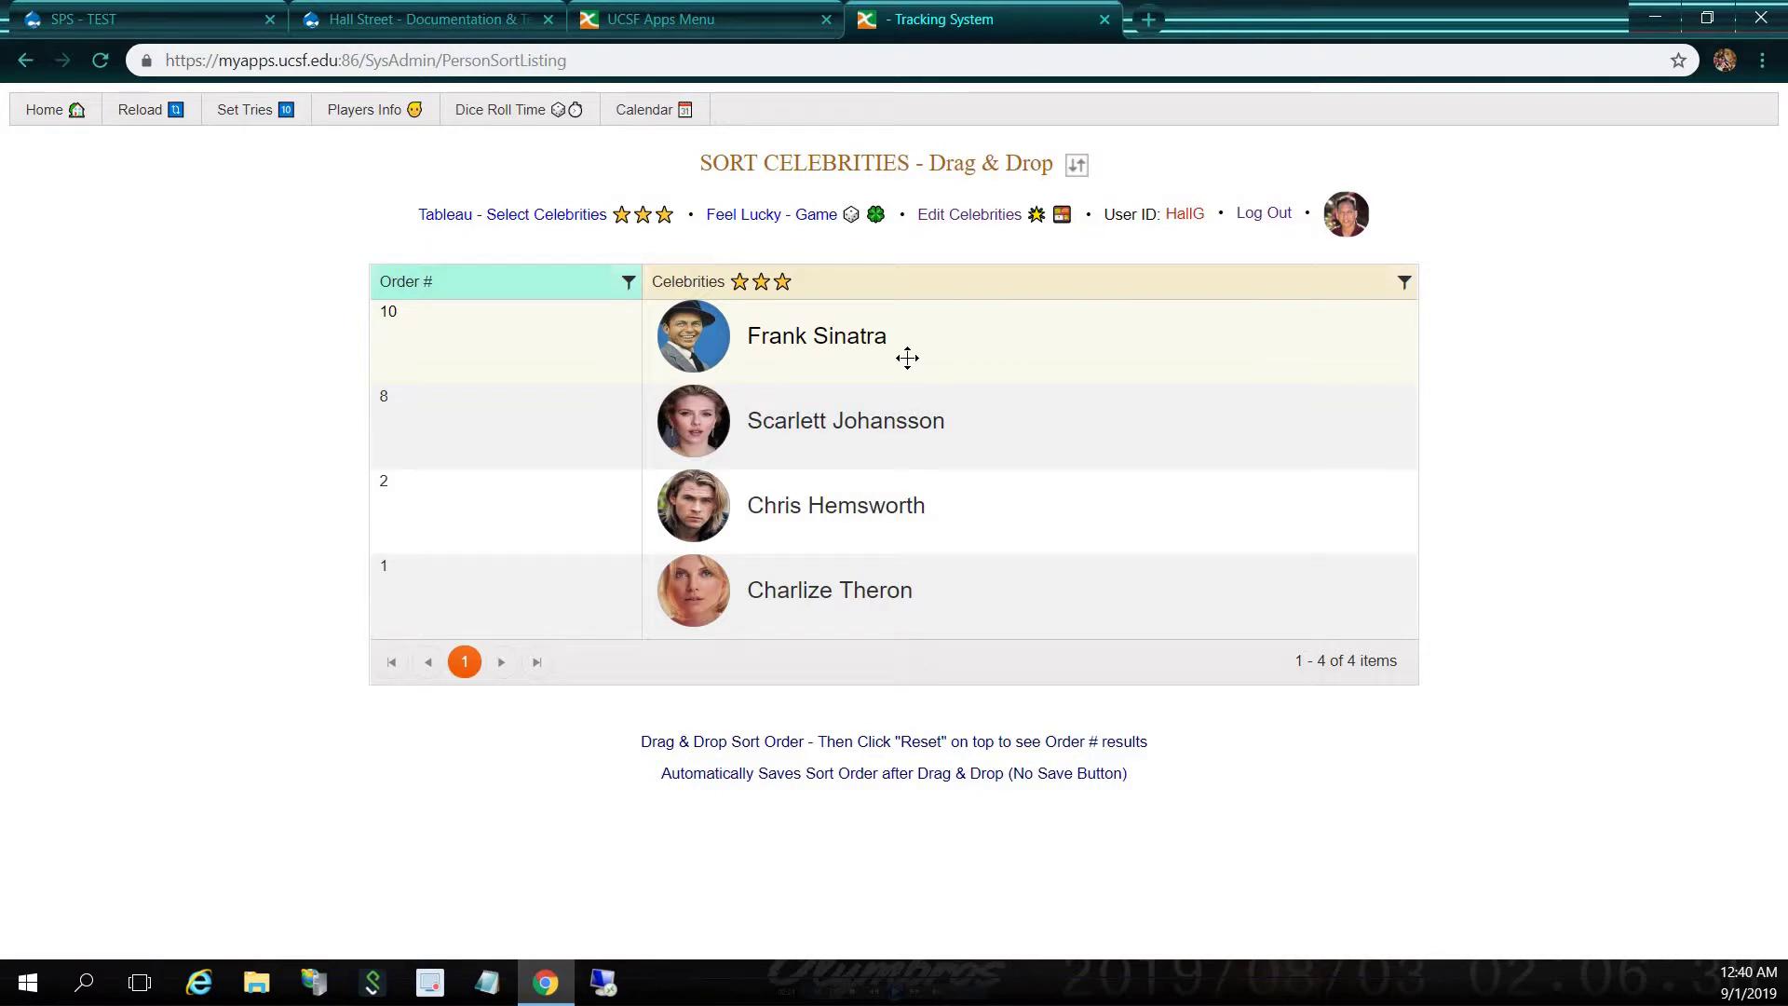
left_click(730, 223)
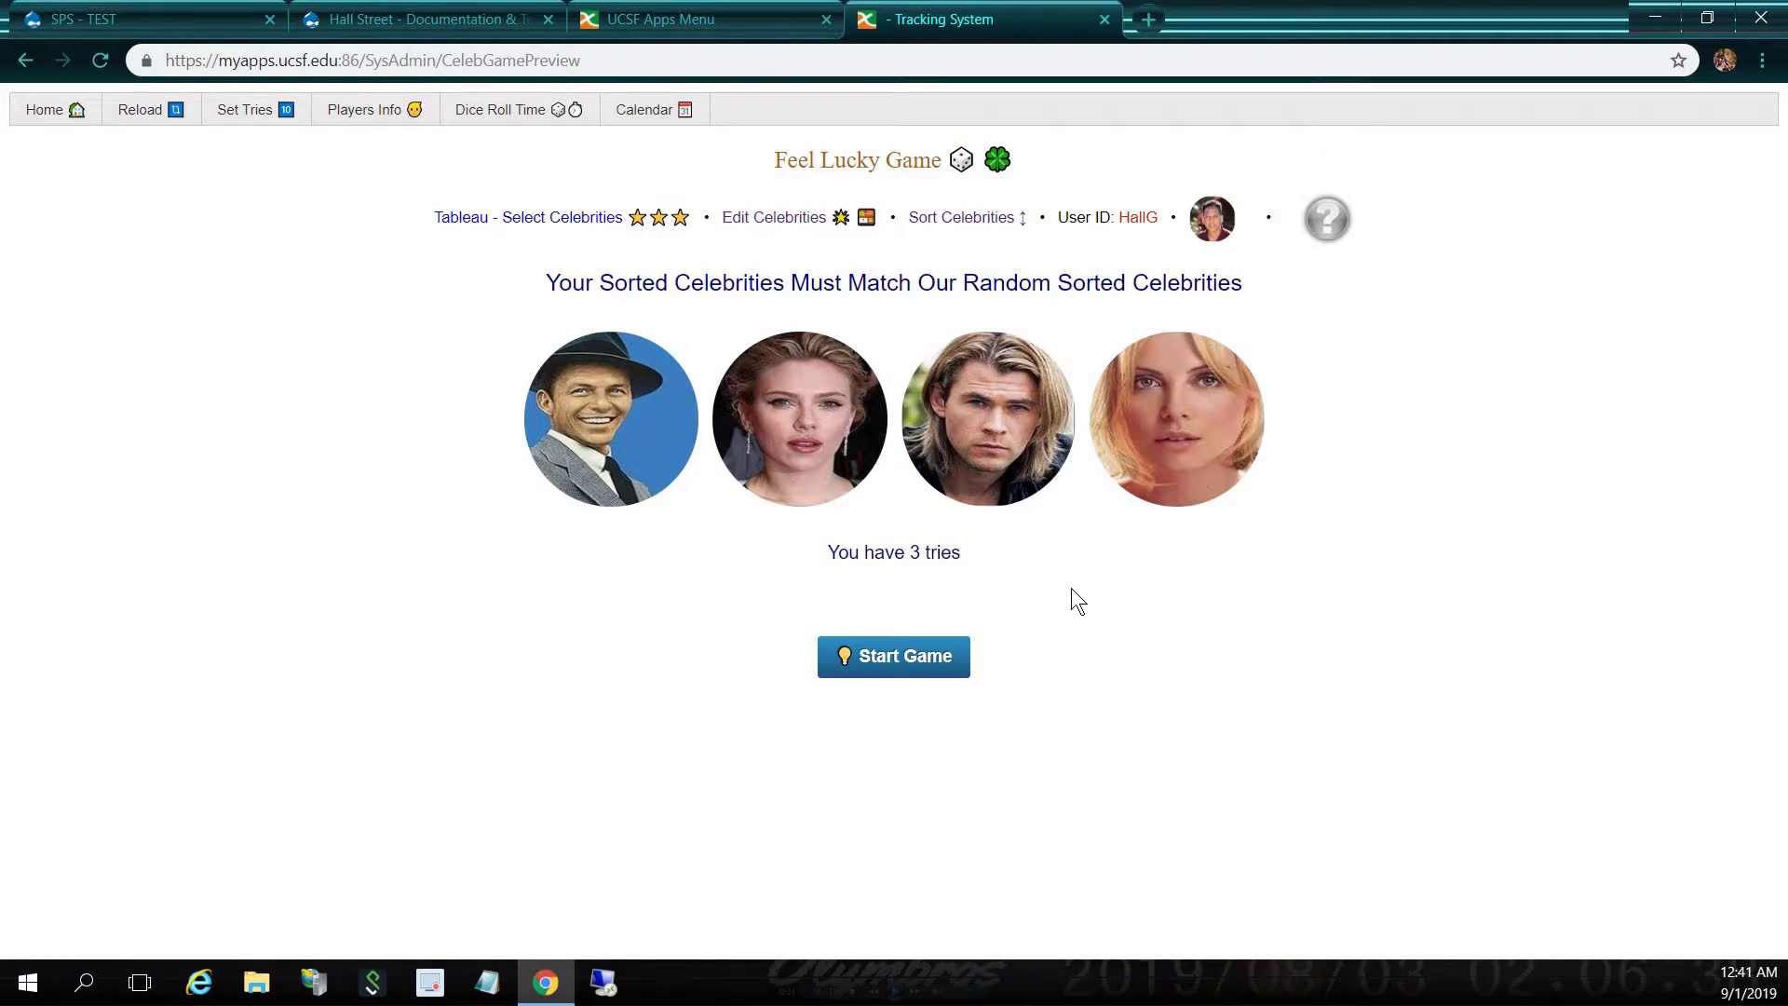
Start a Feel Lucky round, which loses and leaves 2 tries
left_click(947, 663)
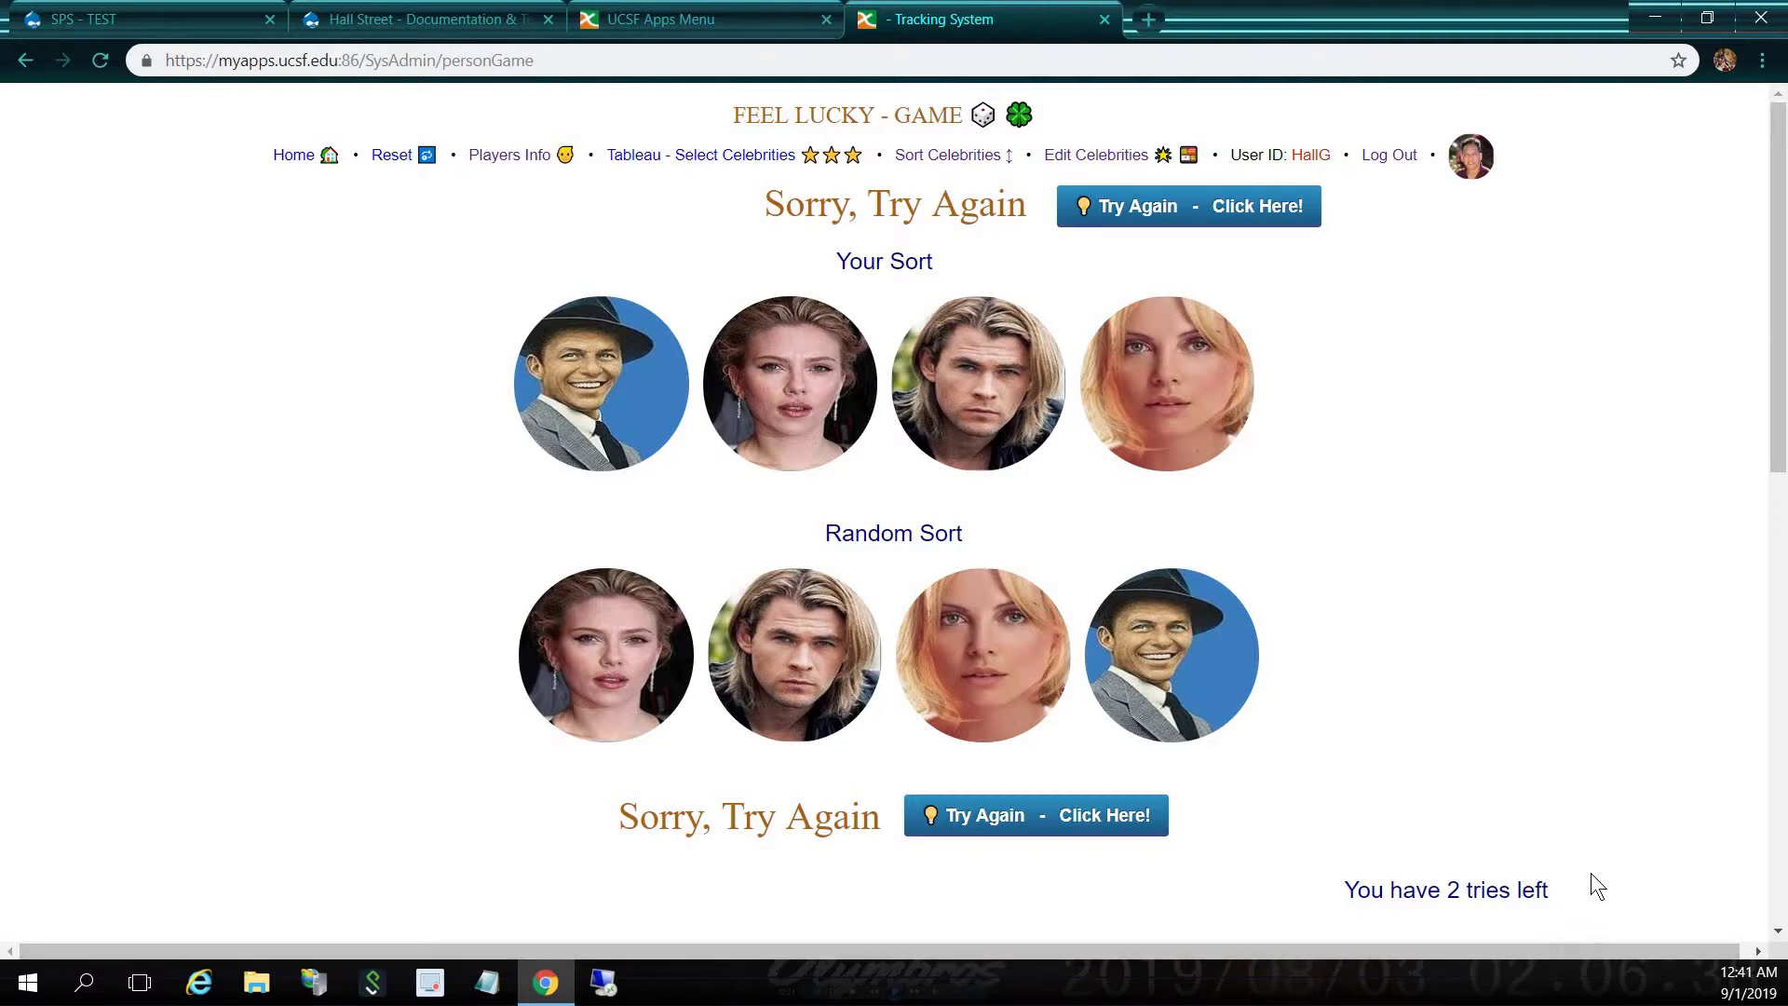
Use the two remaining tries until the game ends with 'Sorry, Next Time'
left_click(1175, 213)
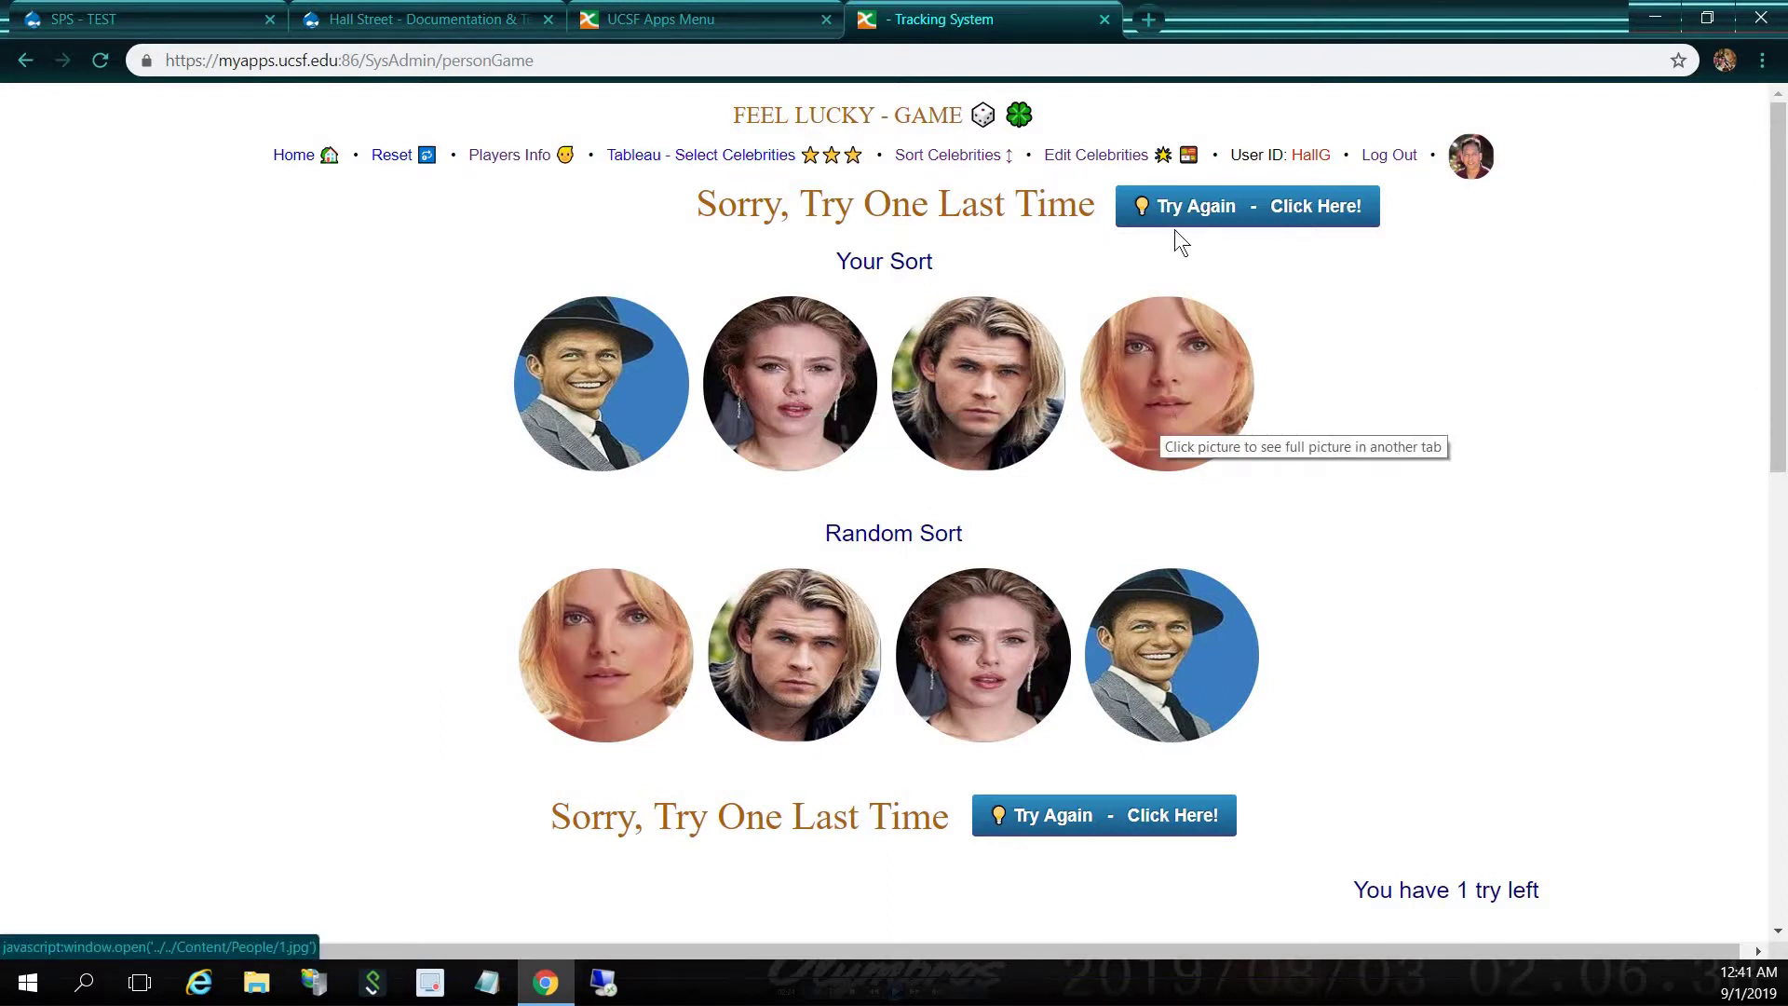
left_click(1177, 203)
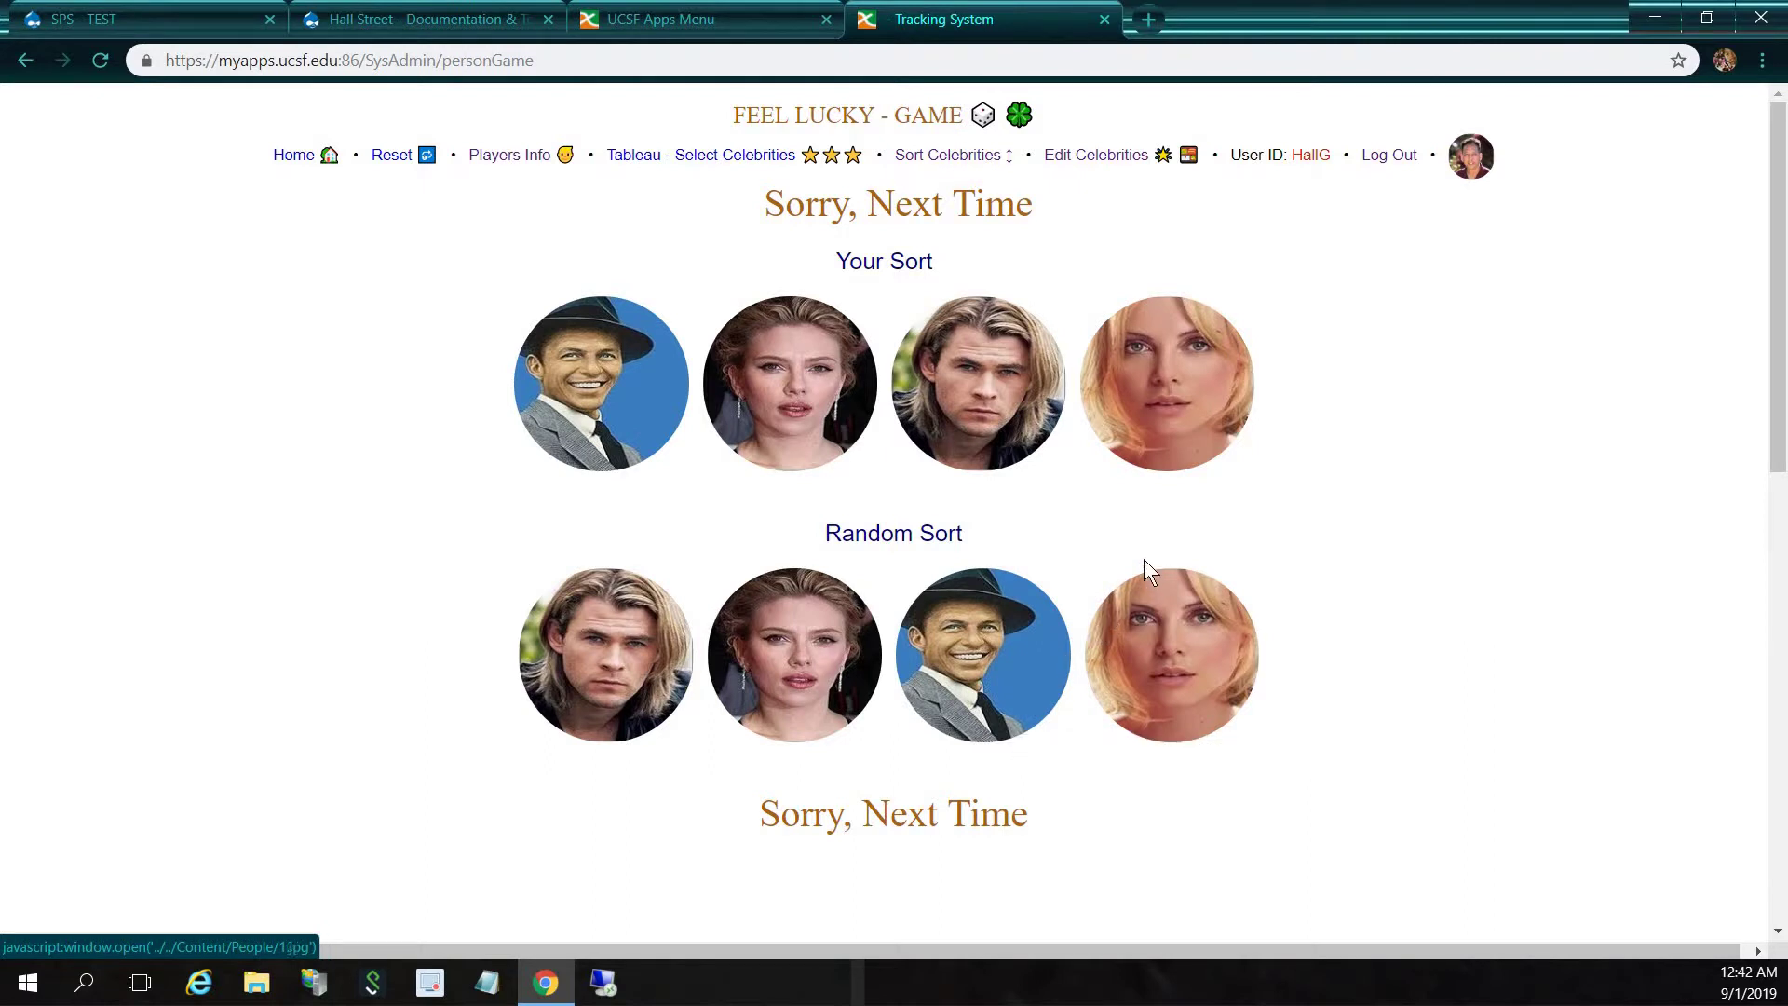
From Home, open Set Game Tries and try saving 11 as the number of tries
left_click(294, 158)
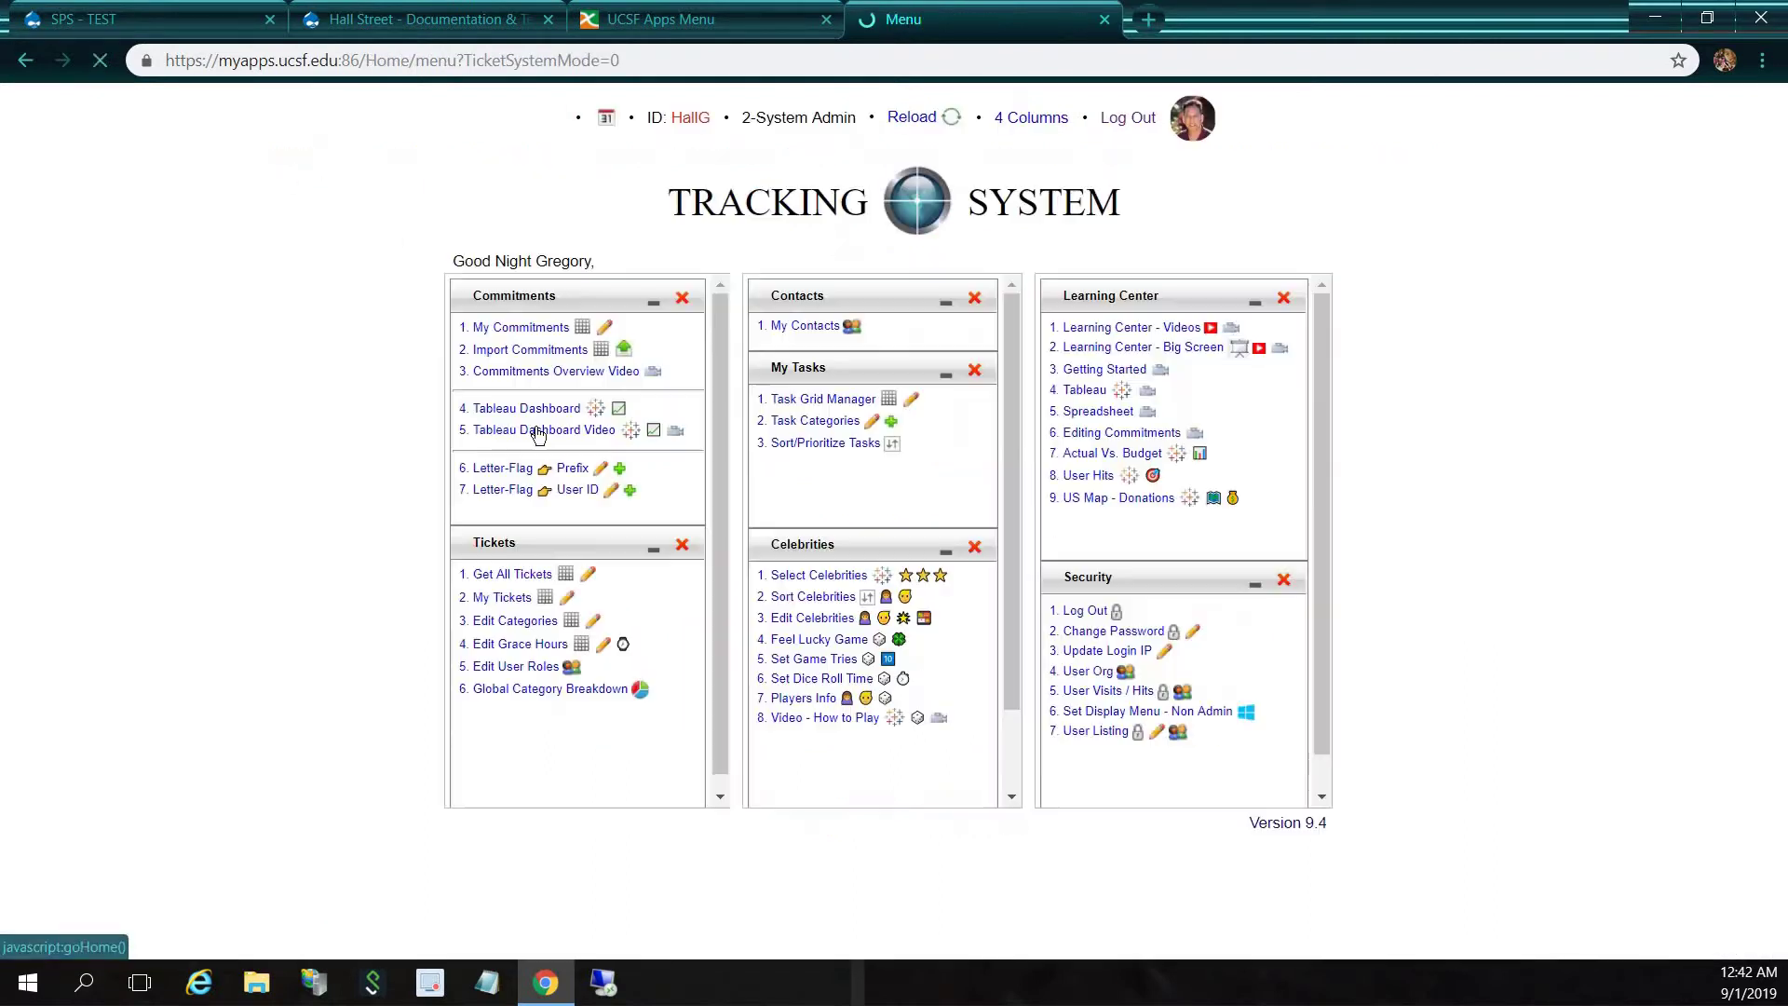
left_click(806, 664)
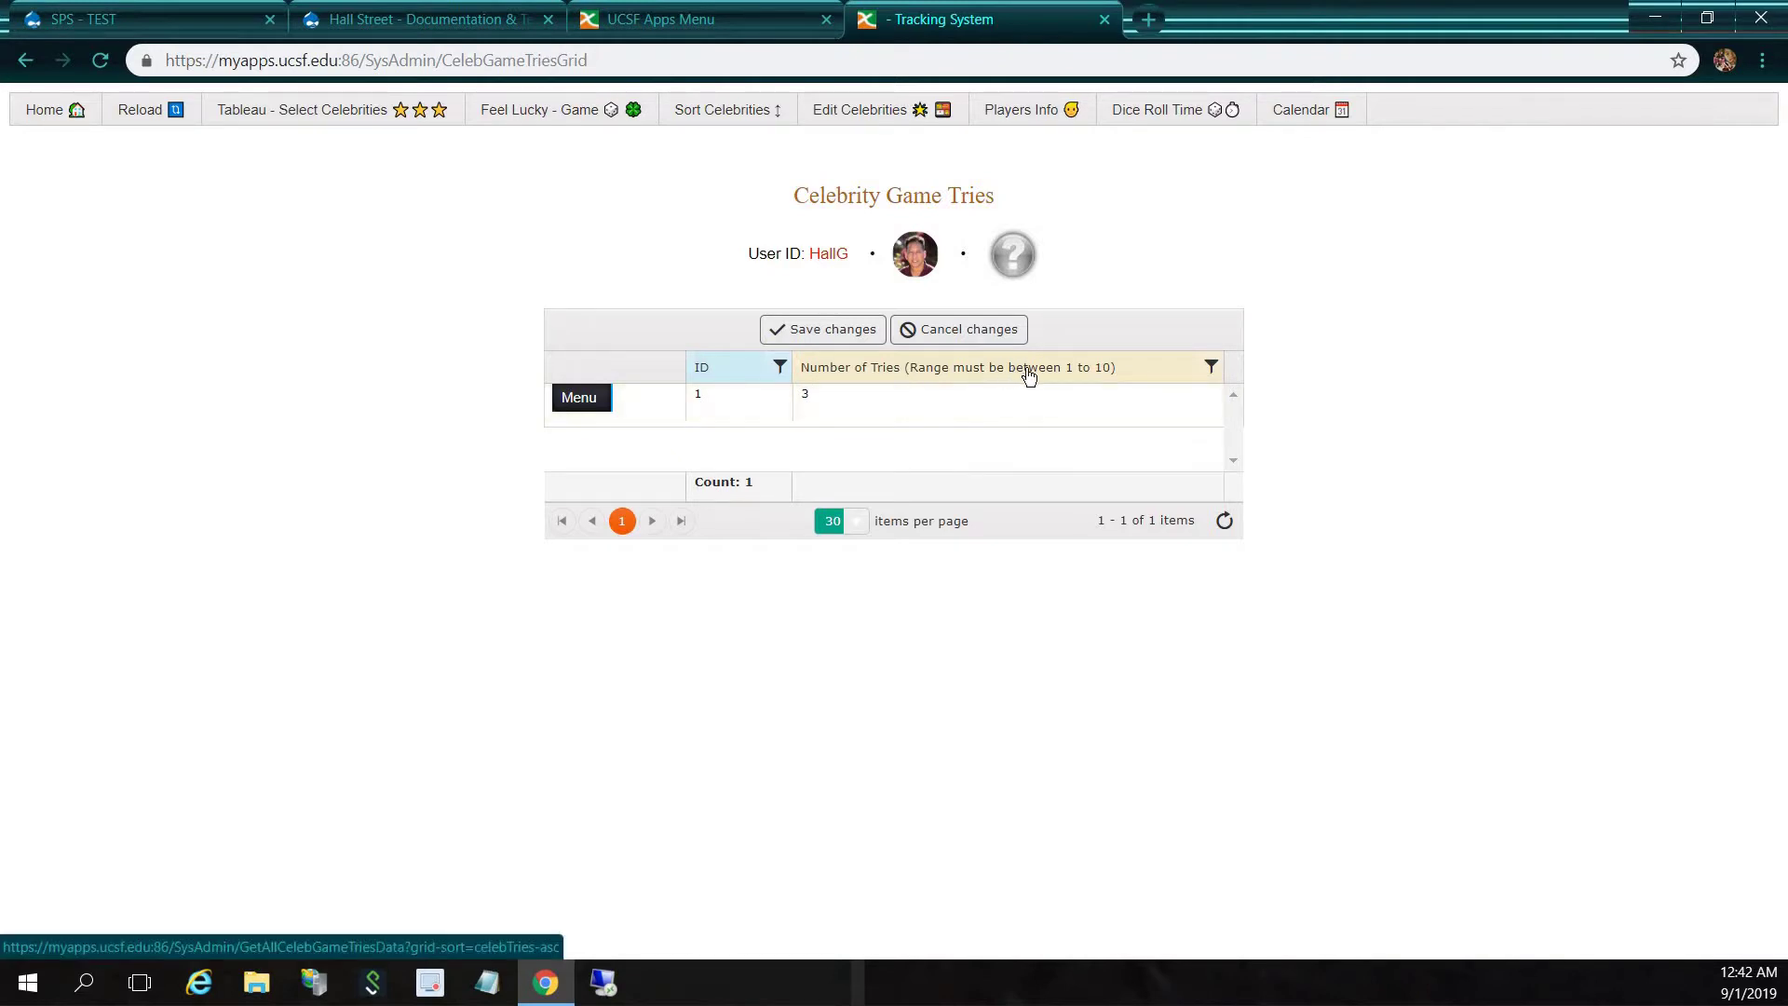
left_click(934, 413)
type("11")
left_click(820, 335)
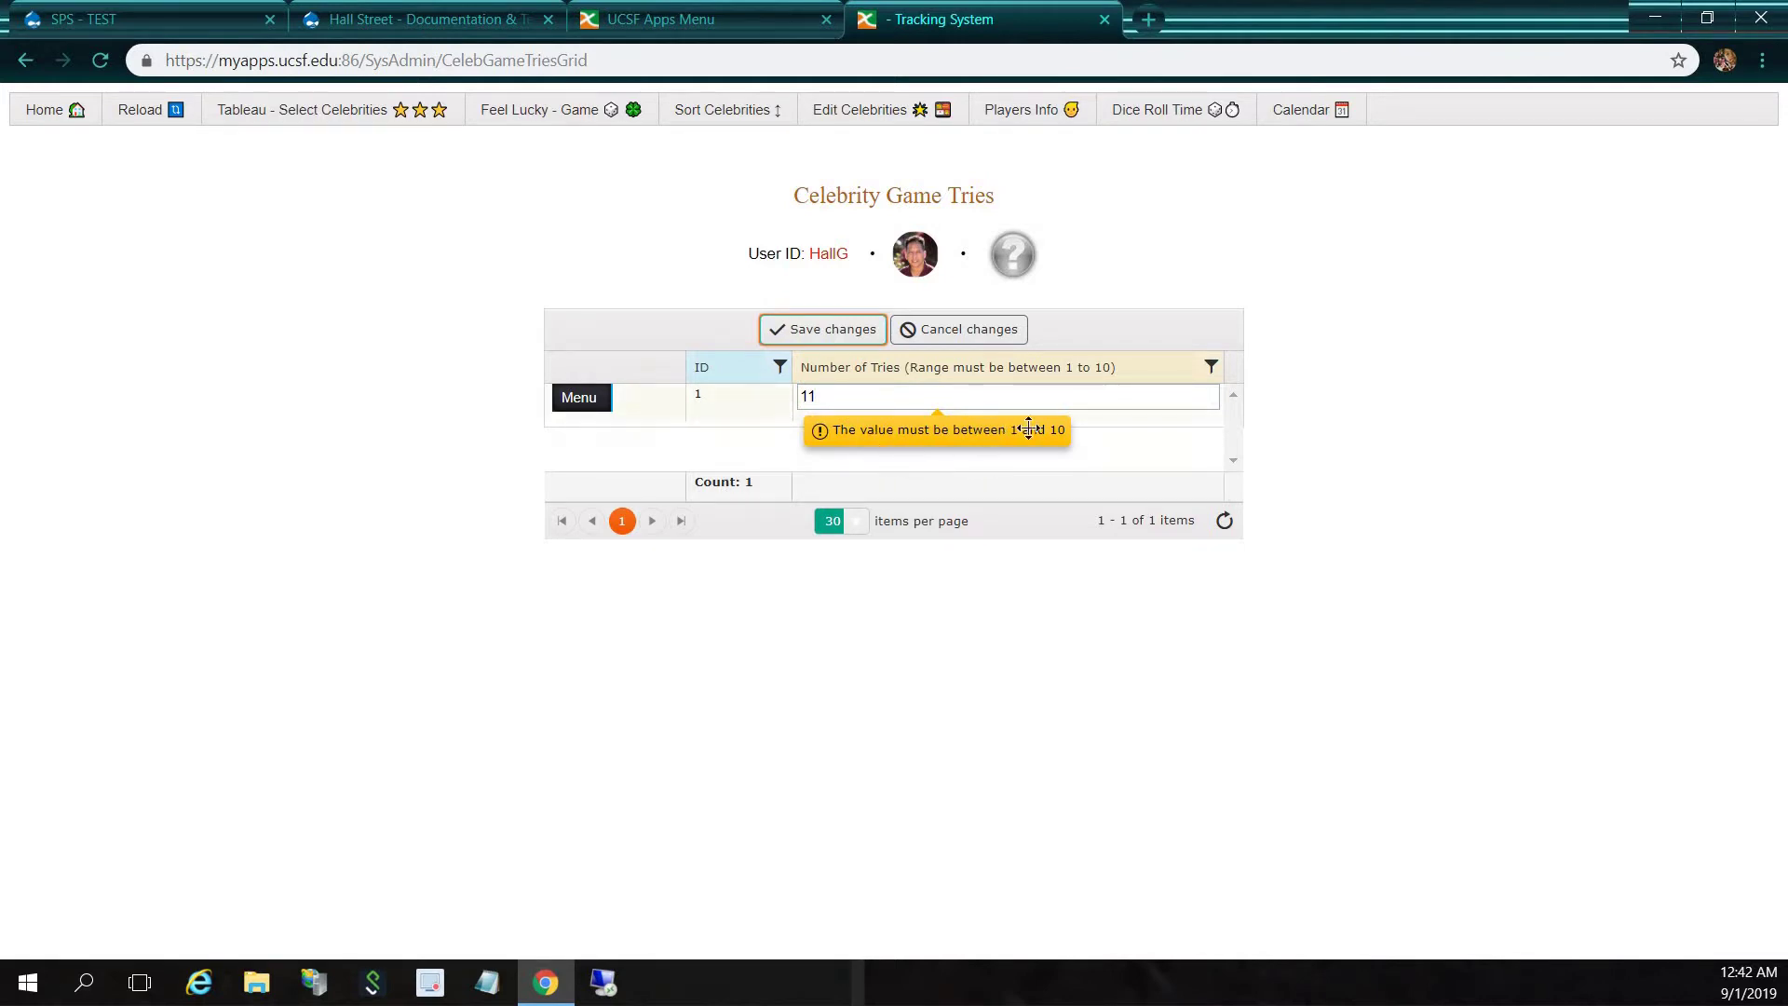
Replace the rejected 11 with 10 and save the number of tries
left_click(836, 401)
double_click(801, 396)
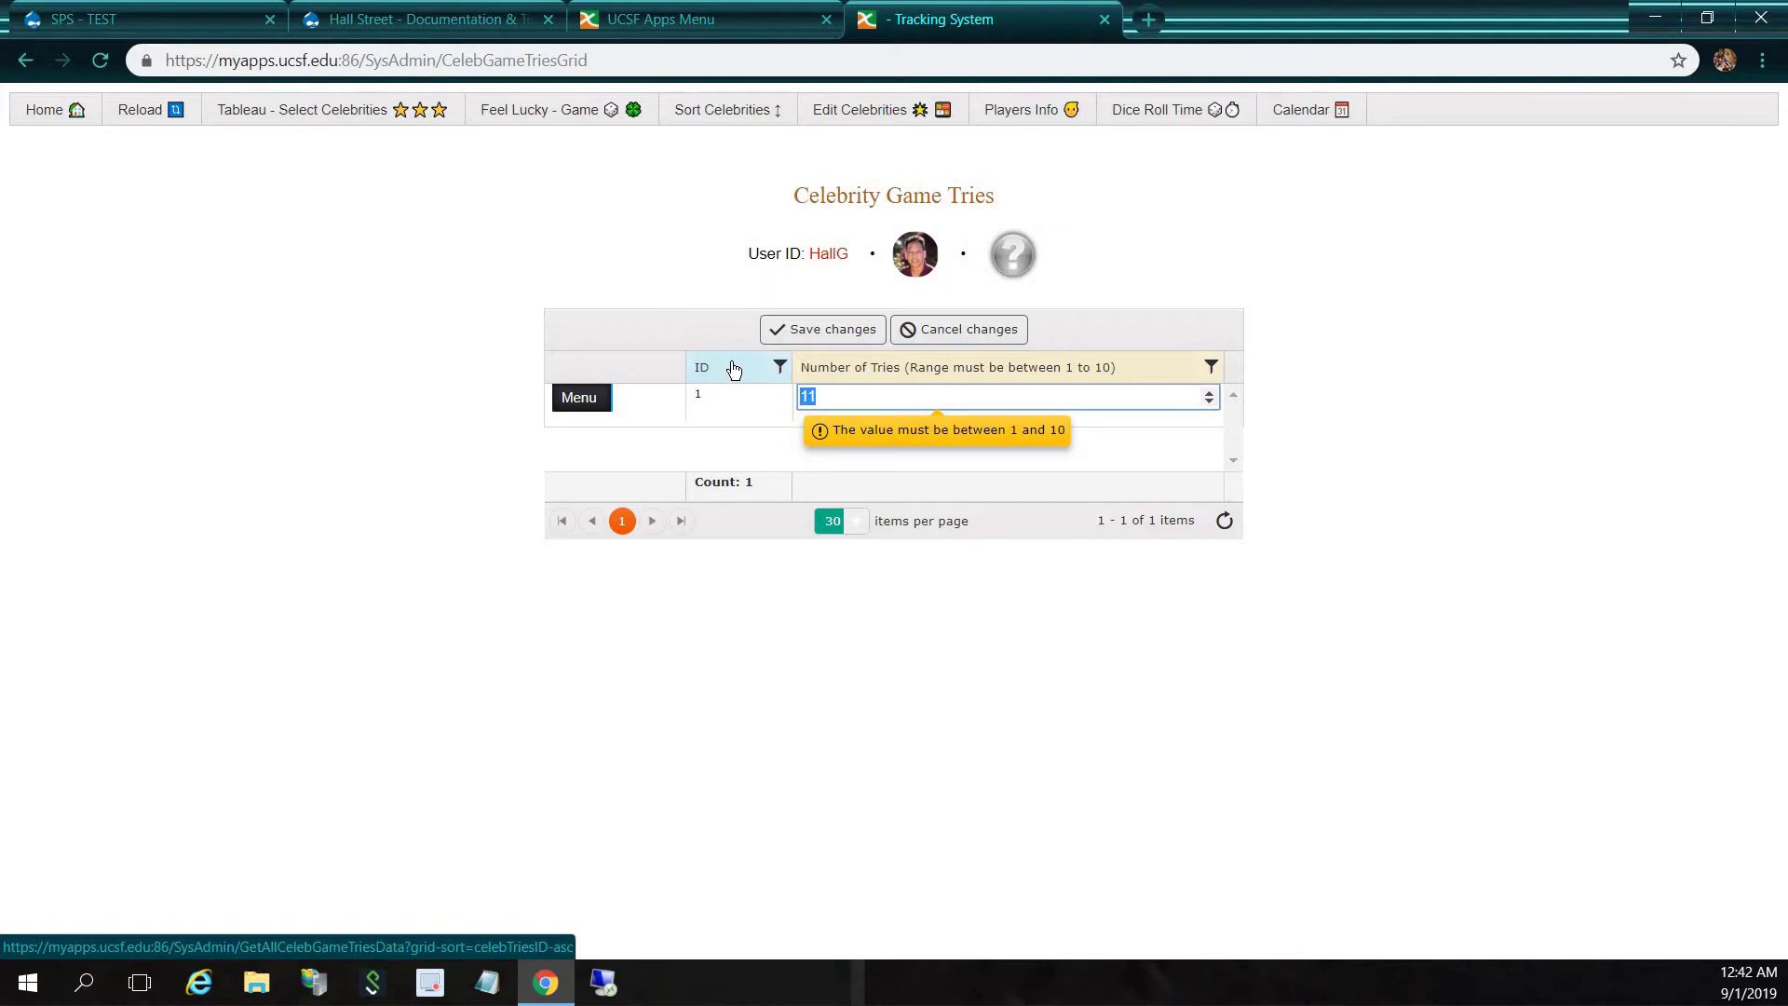
type("10")
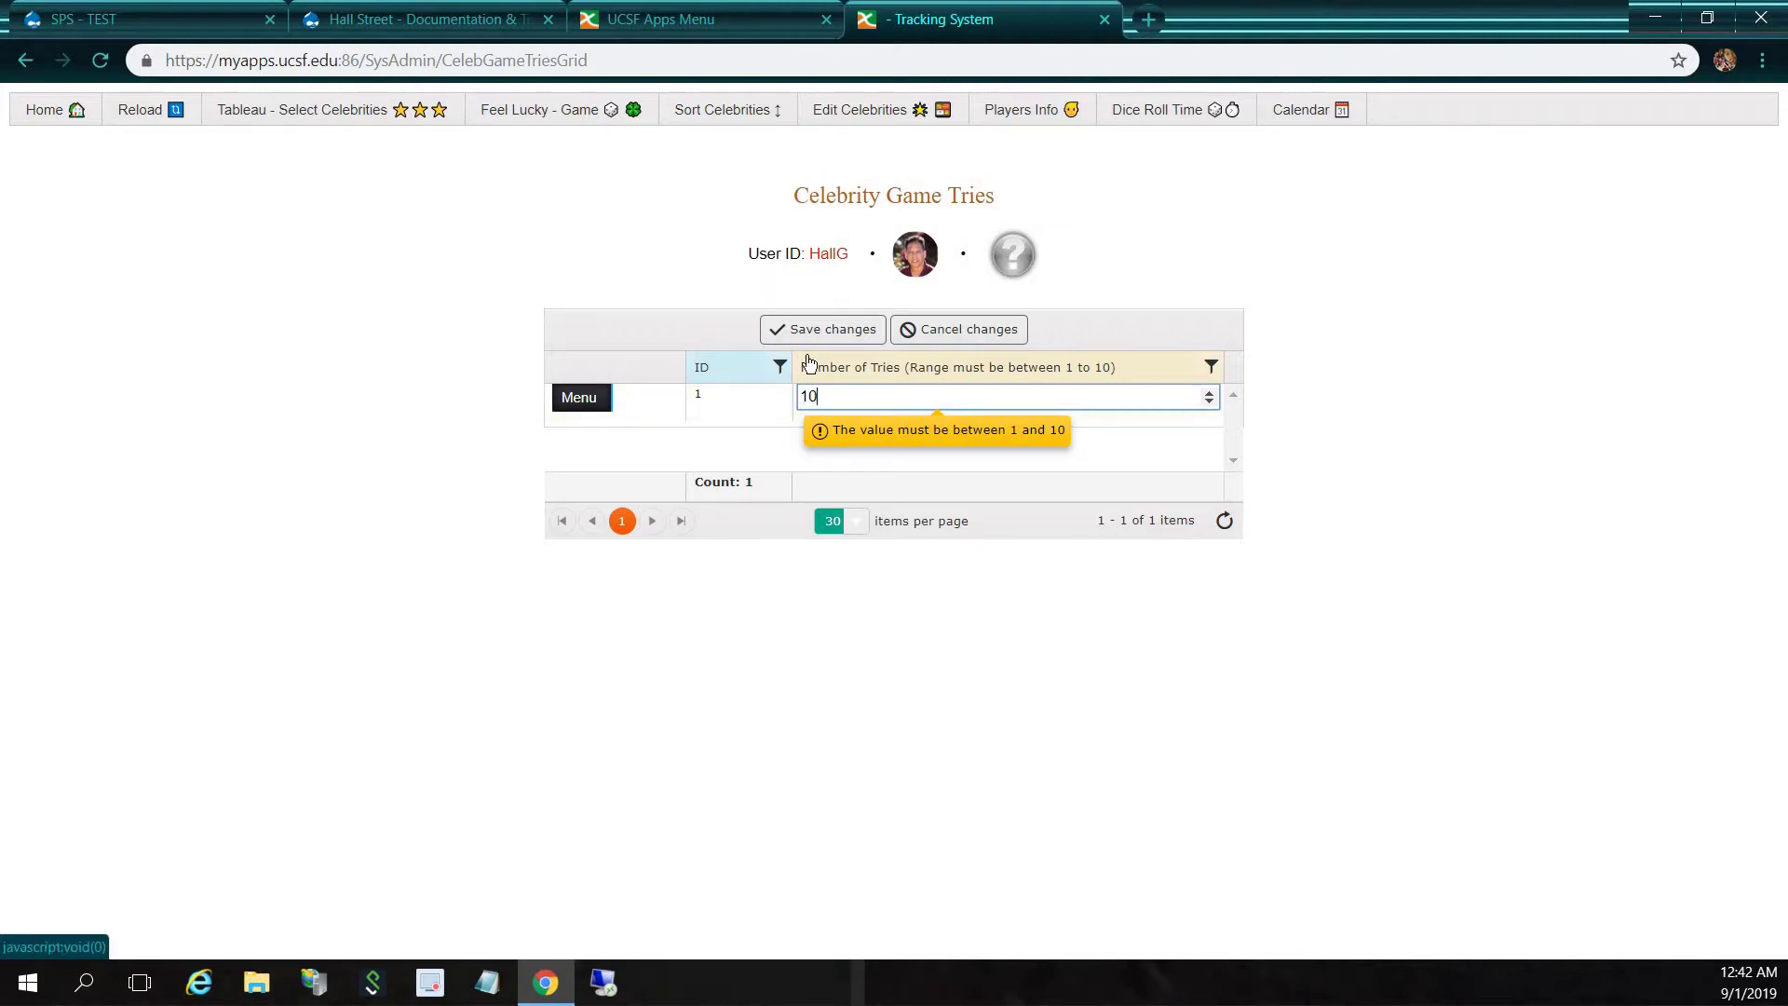
left_click(827, 335)
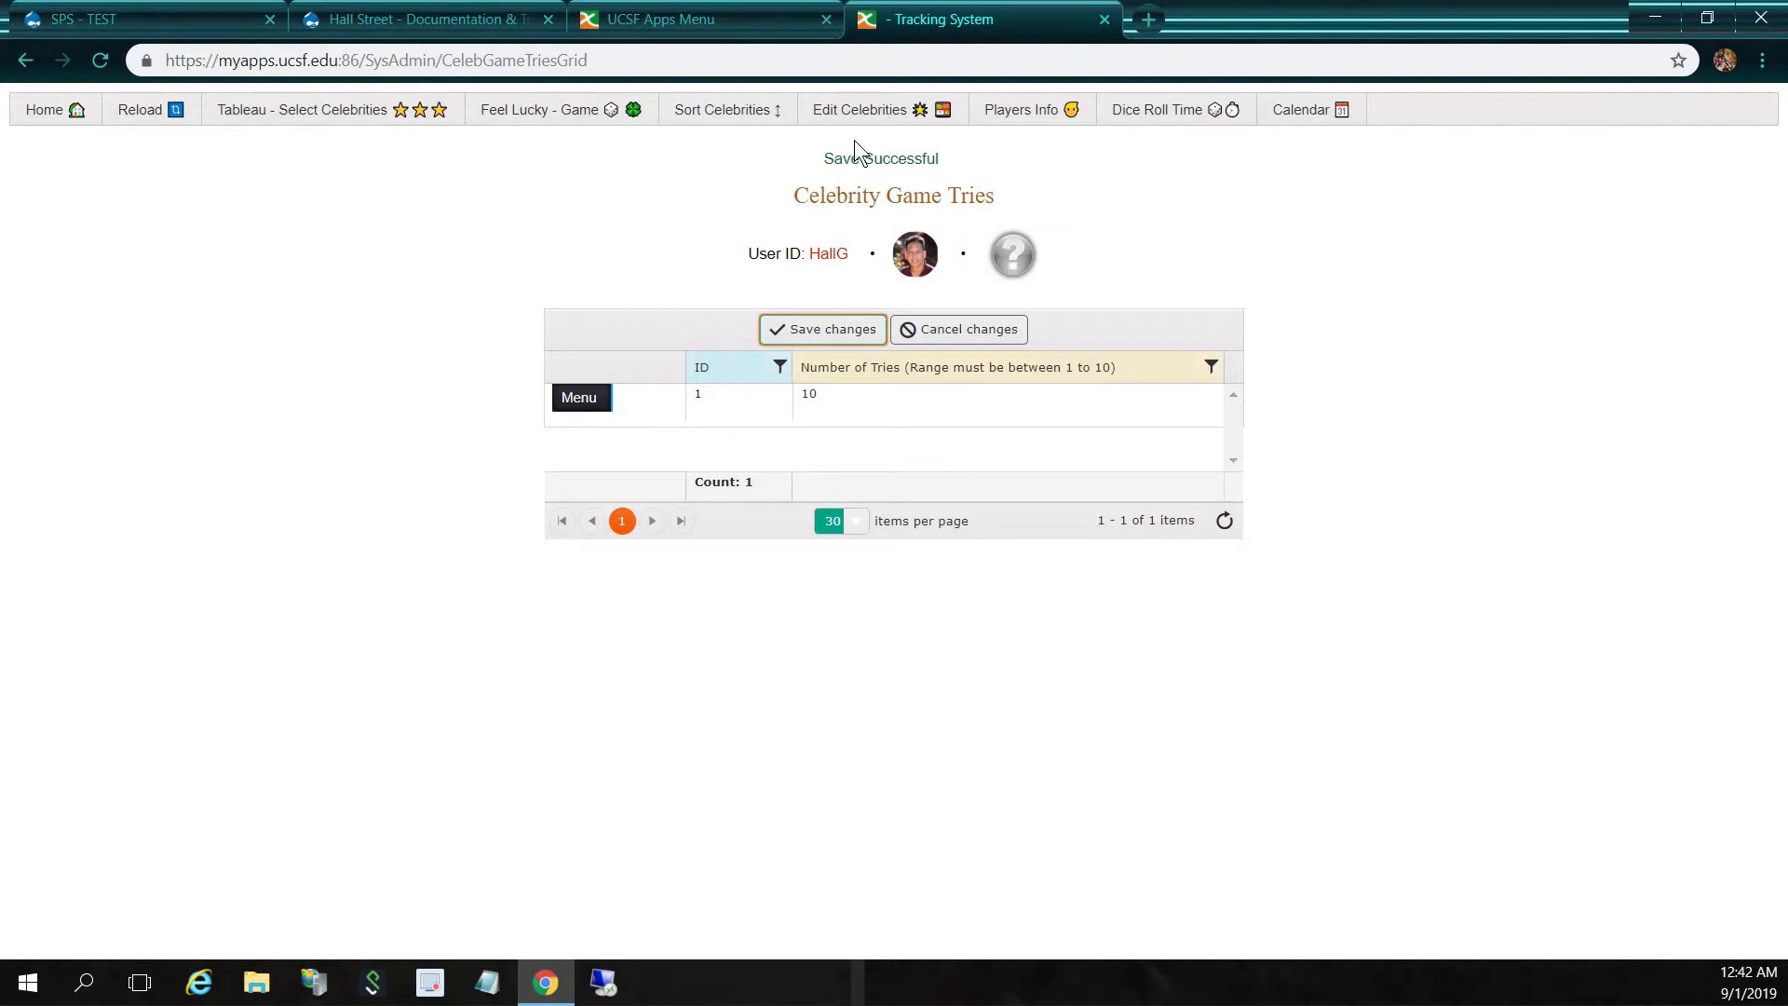
left_click(873, 112)
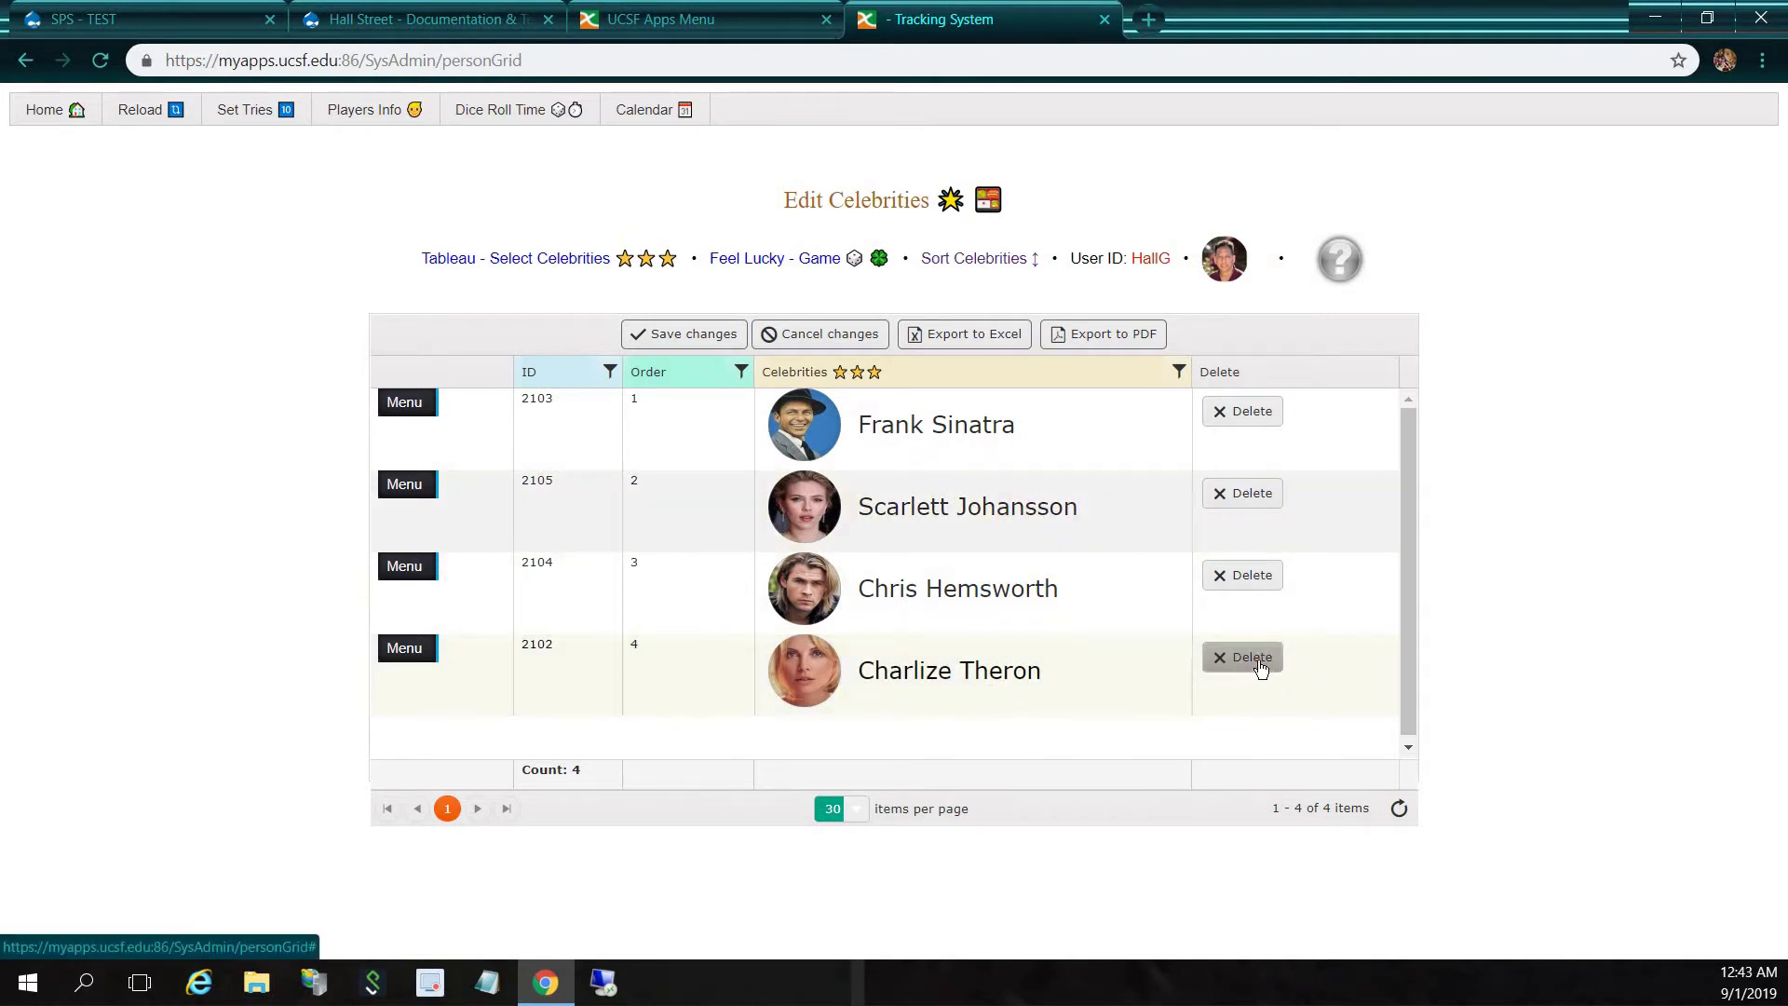
Delete Charlize Theron, confirm and save, then open the Sort Celebrities page
left_click(1259, 663)
left_click(1015, 187)
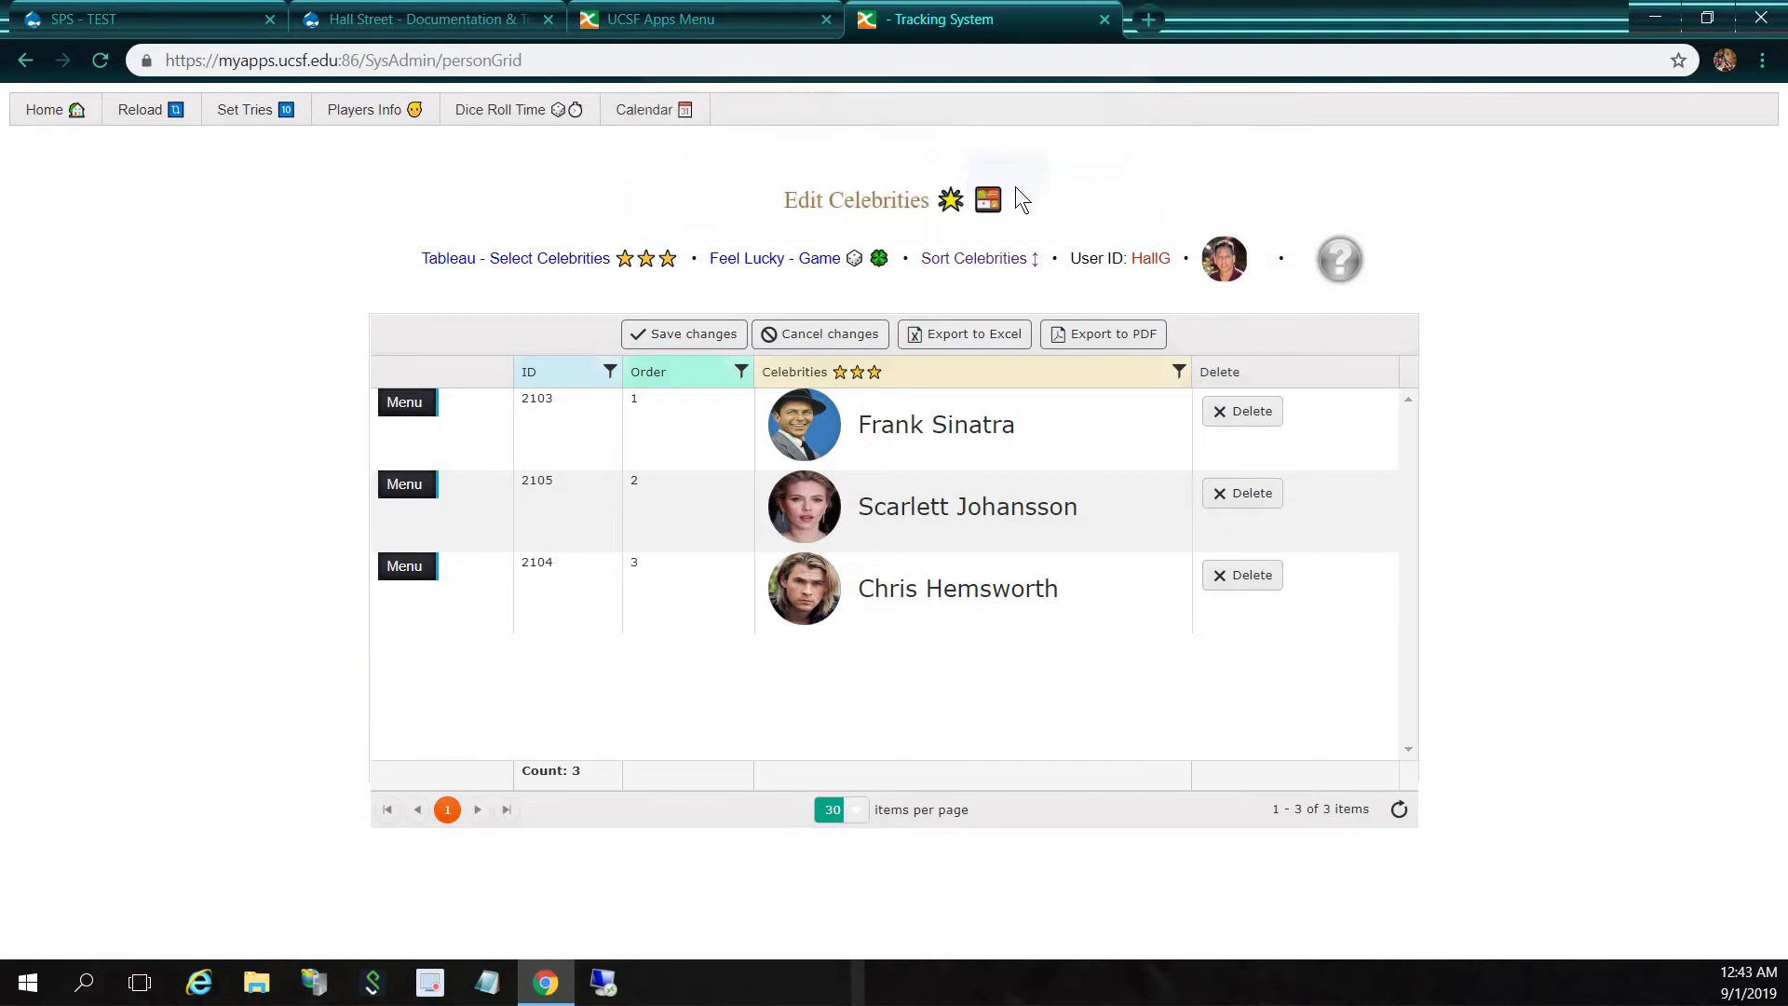
left_click(705, 335)
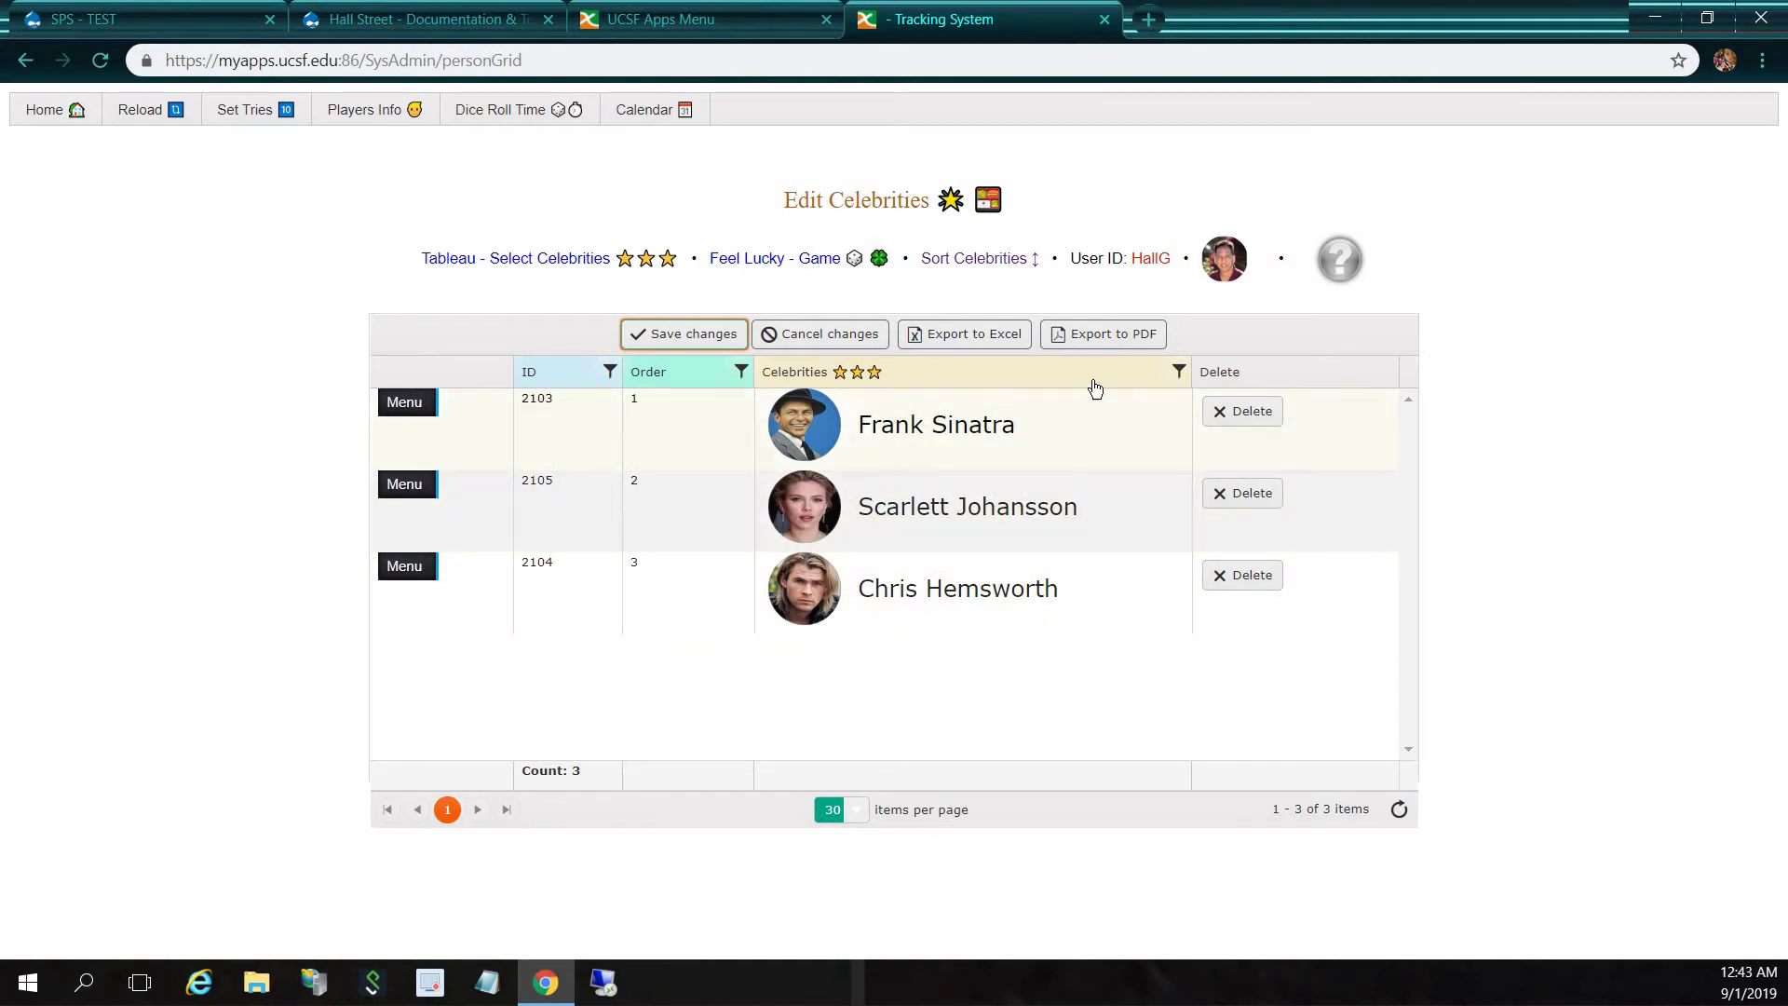
left_click(957, 260)
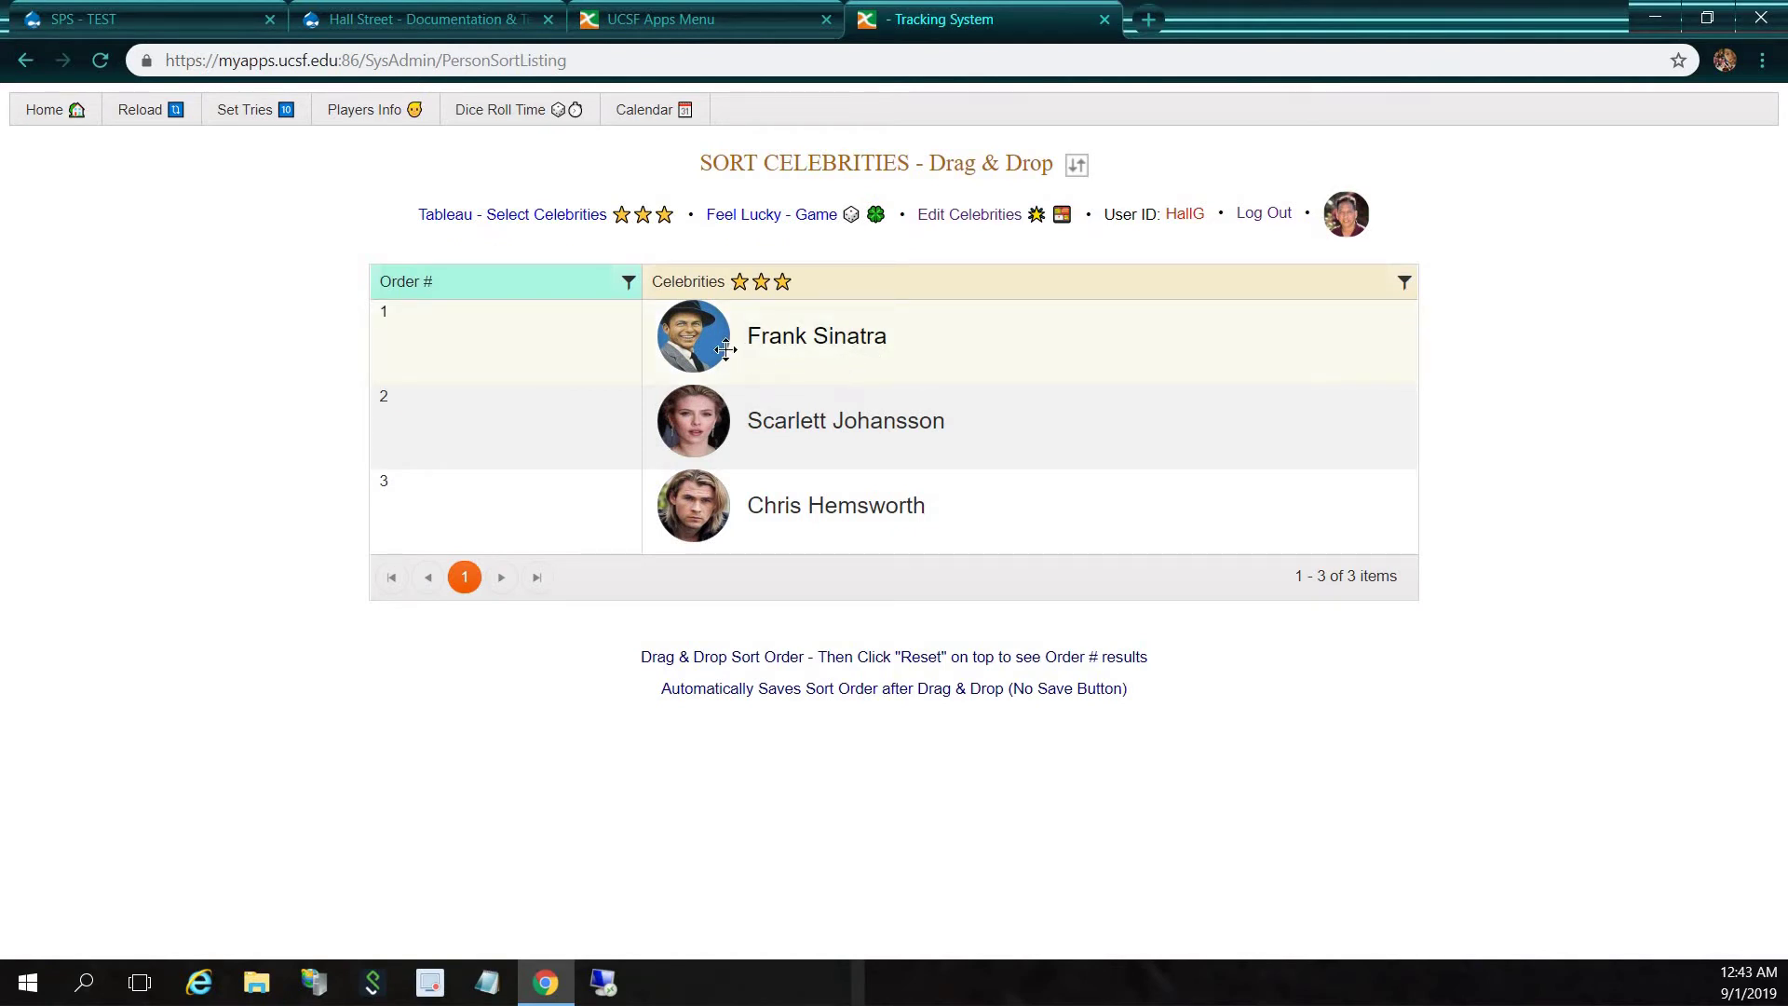
Drag Frank Sinatra to the bottom and Chris Hemsworth to the top of the order
left_click_drag(705, 350, 787, 503)
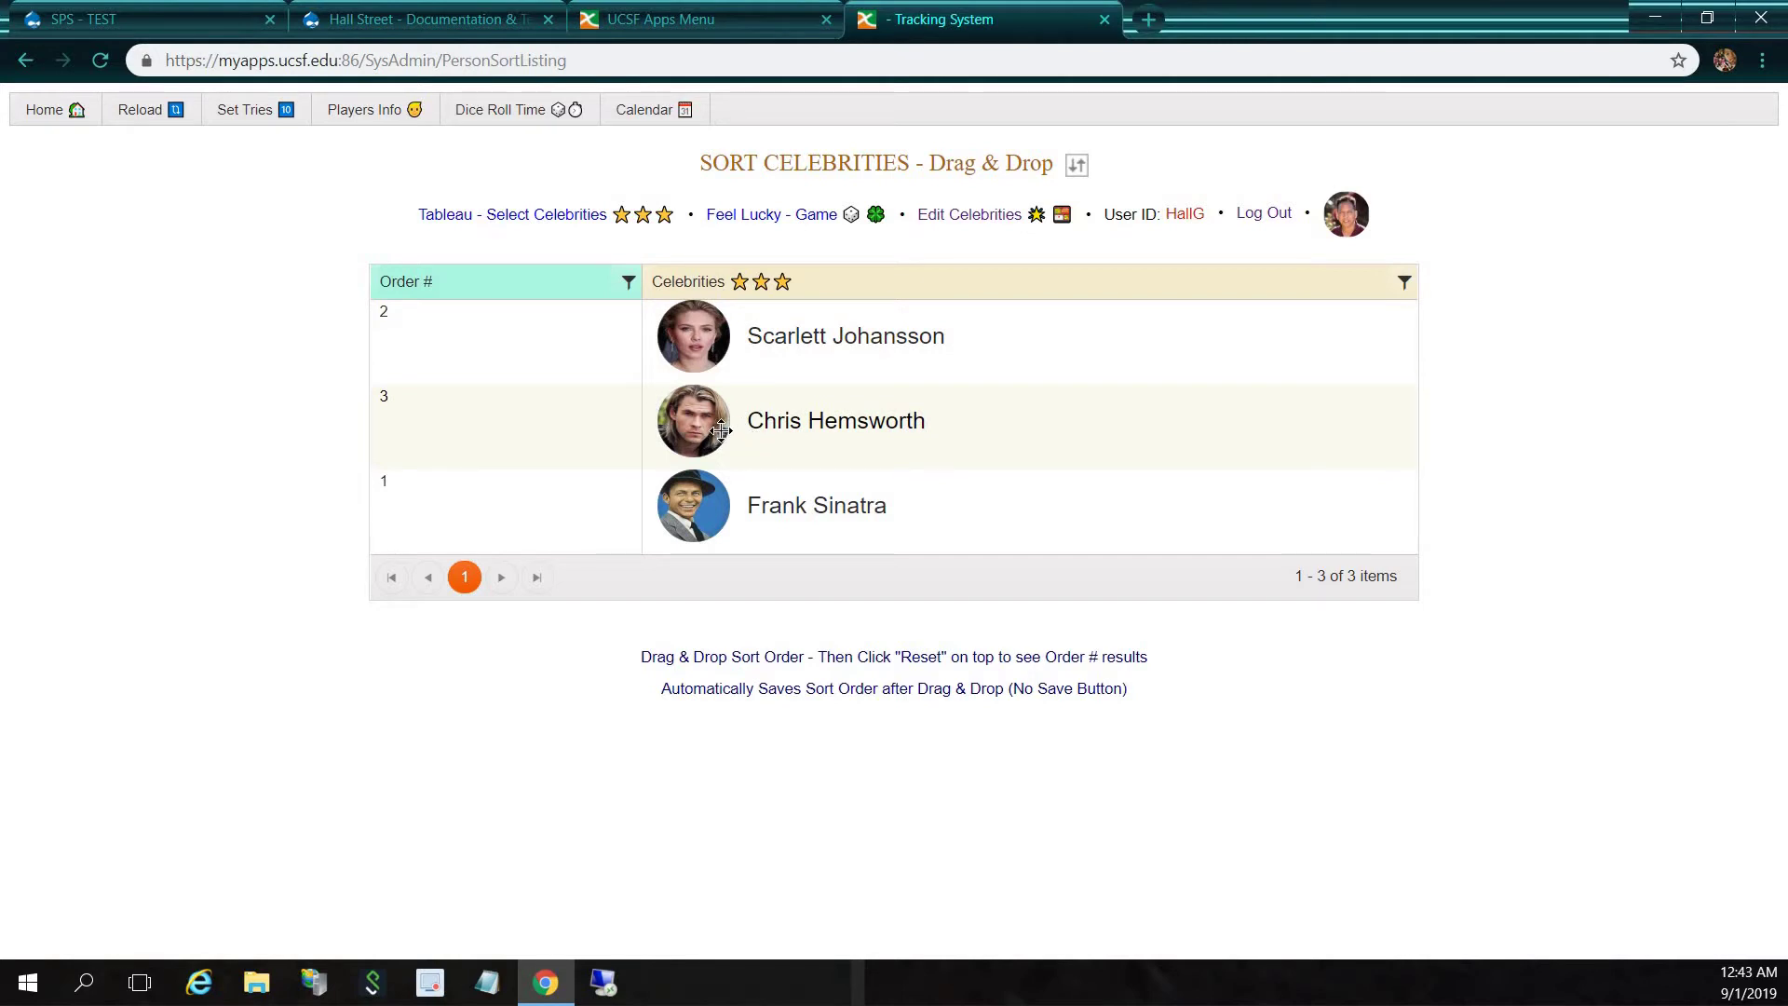
left_click_drag(722, 430, 730, 324)
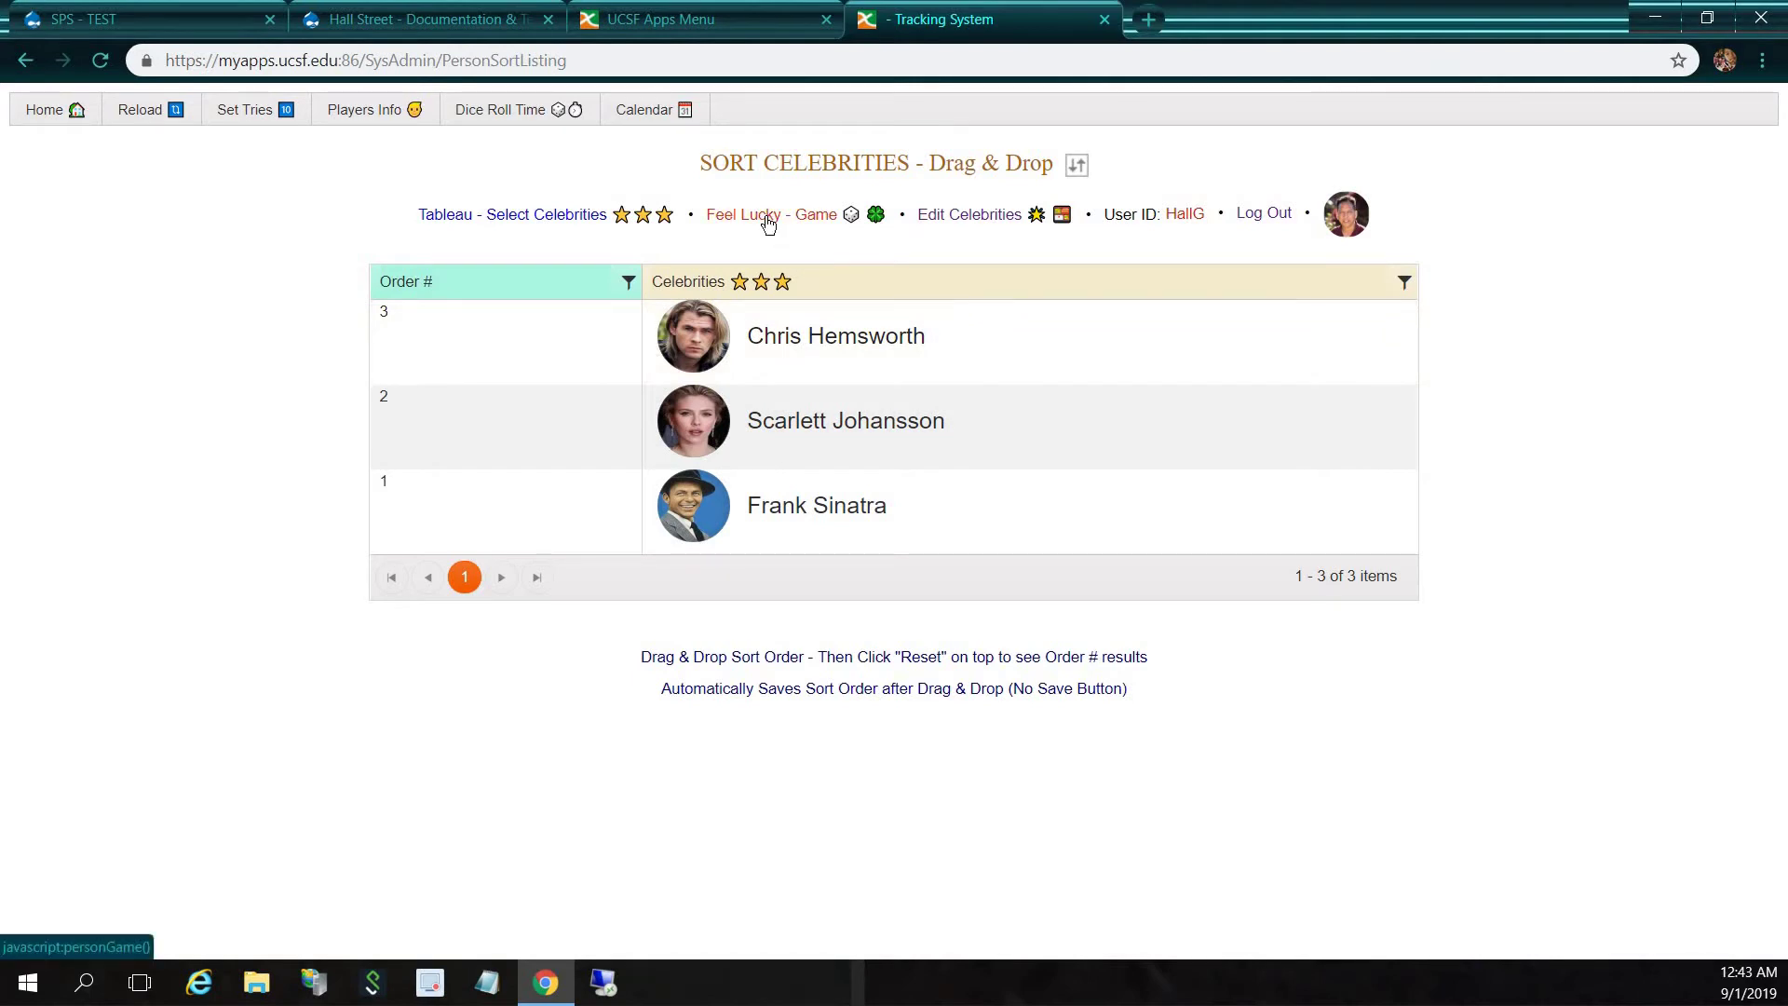
Open Feel Lucky, start and retry the game until WINNER, then open Players Info
left_click(768, 220)
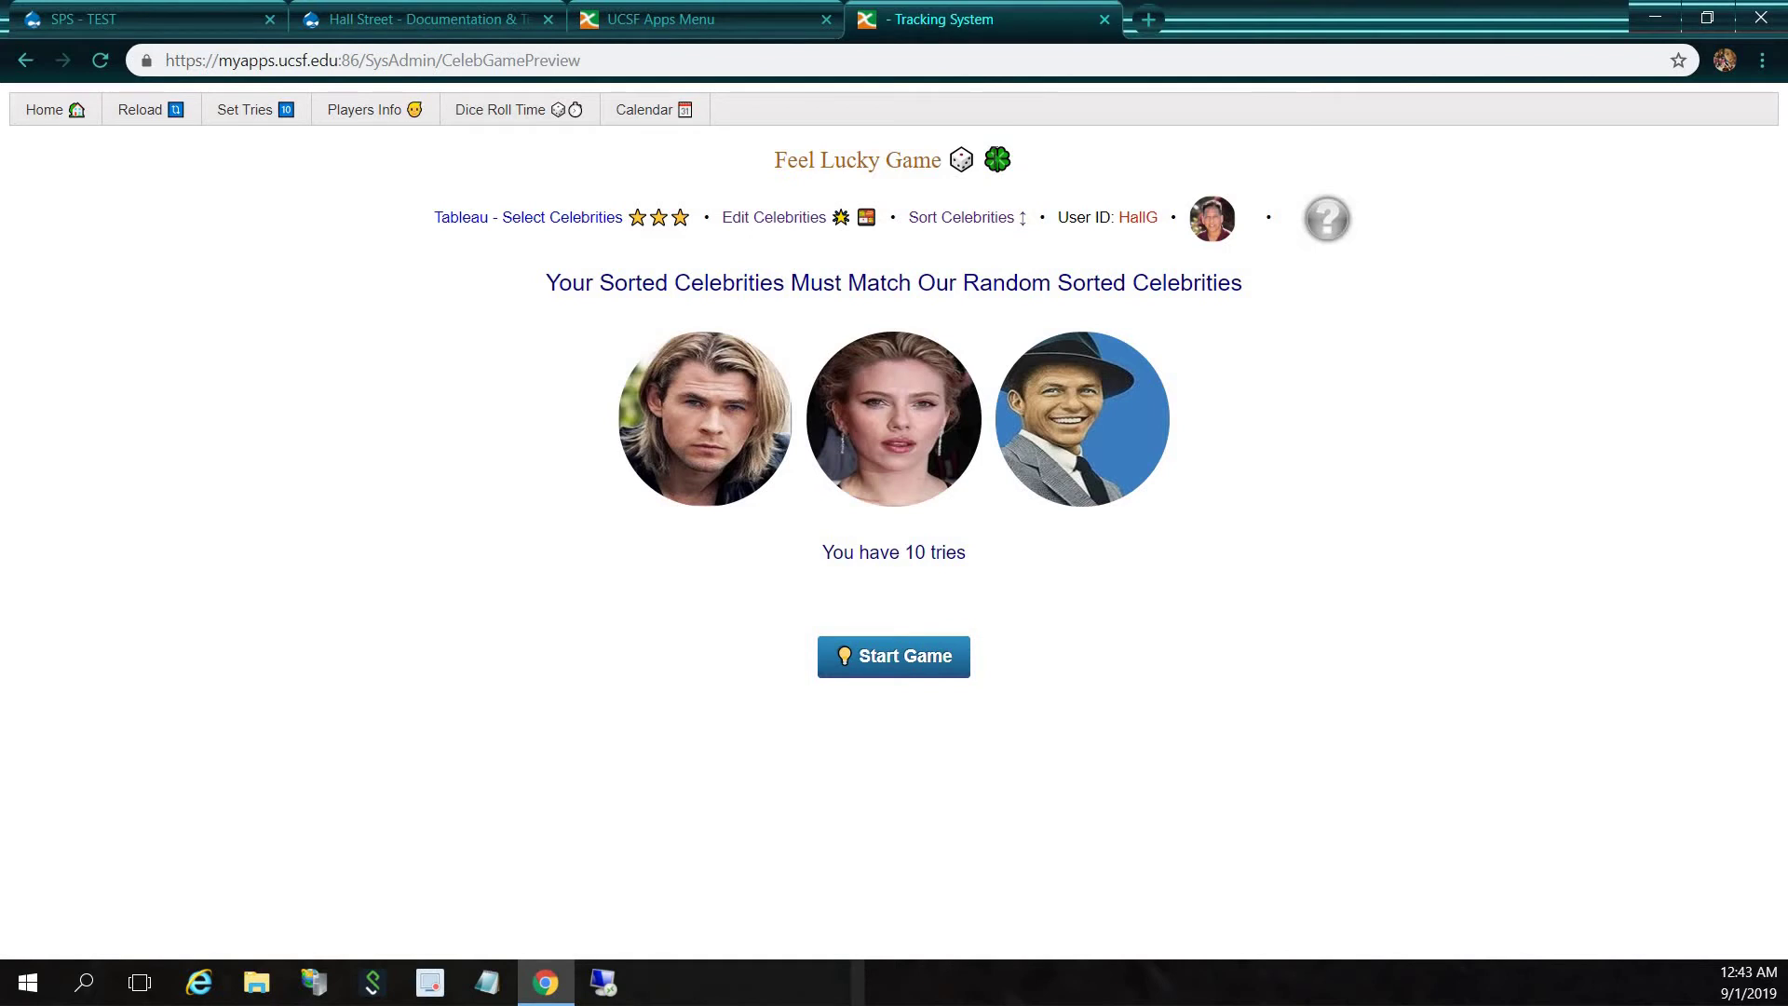
left_click(924, 657)
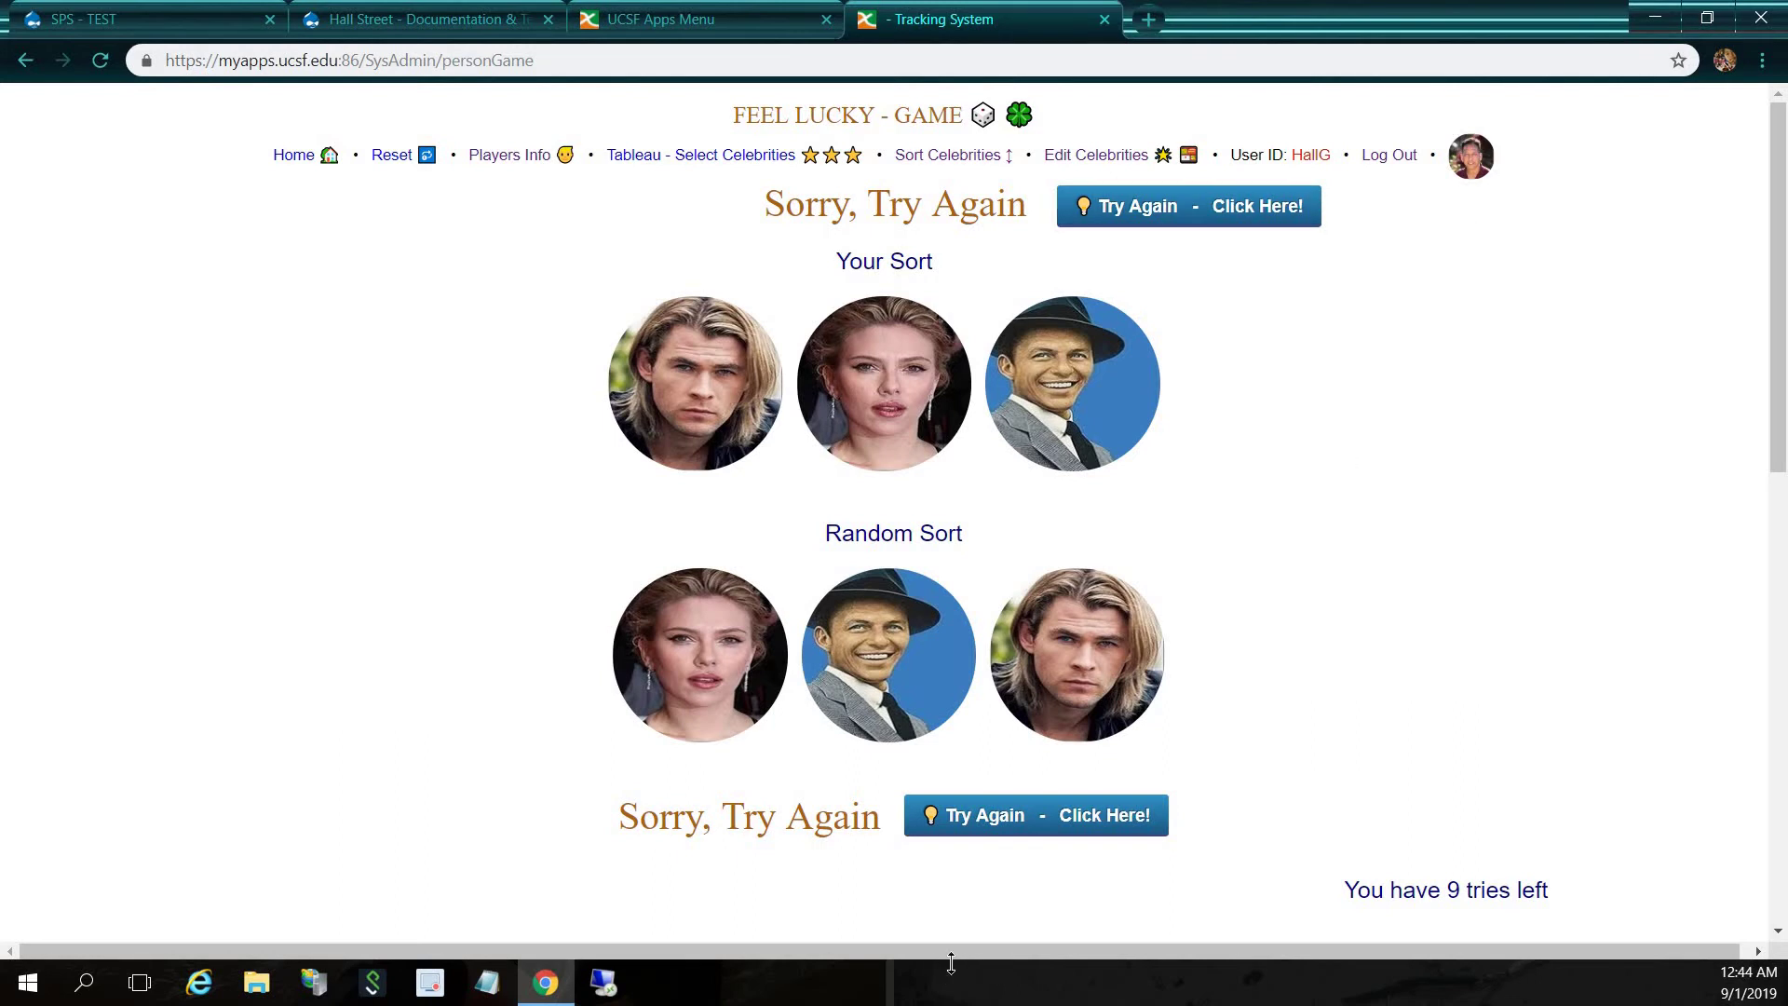
left_click(1047, 814)
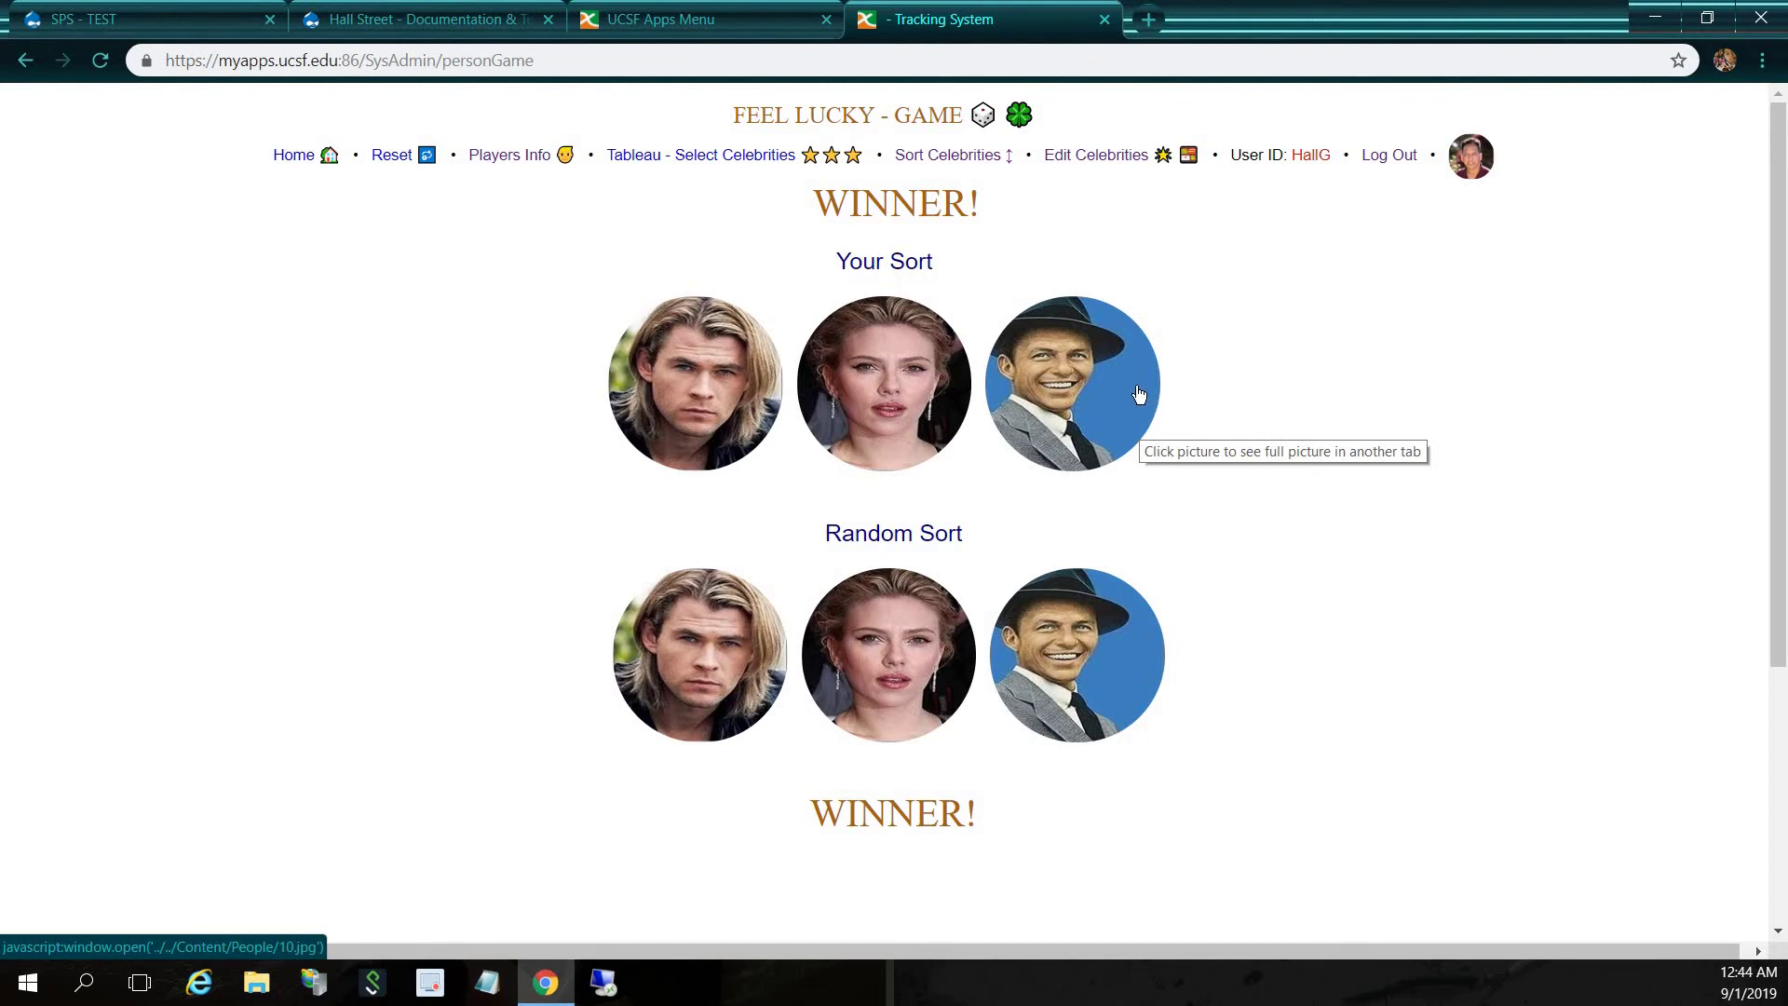
left_click(540, 160)
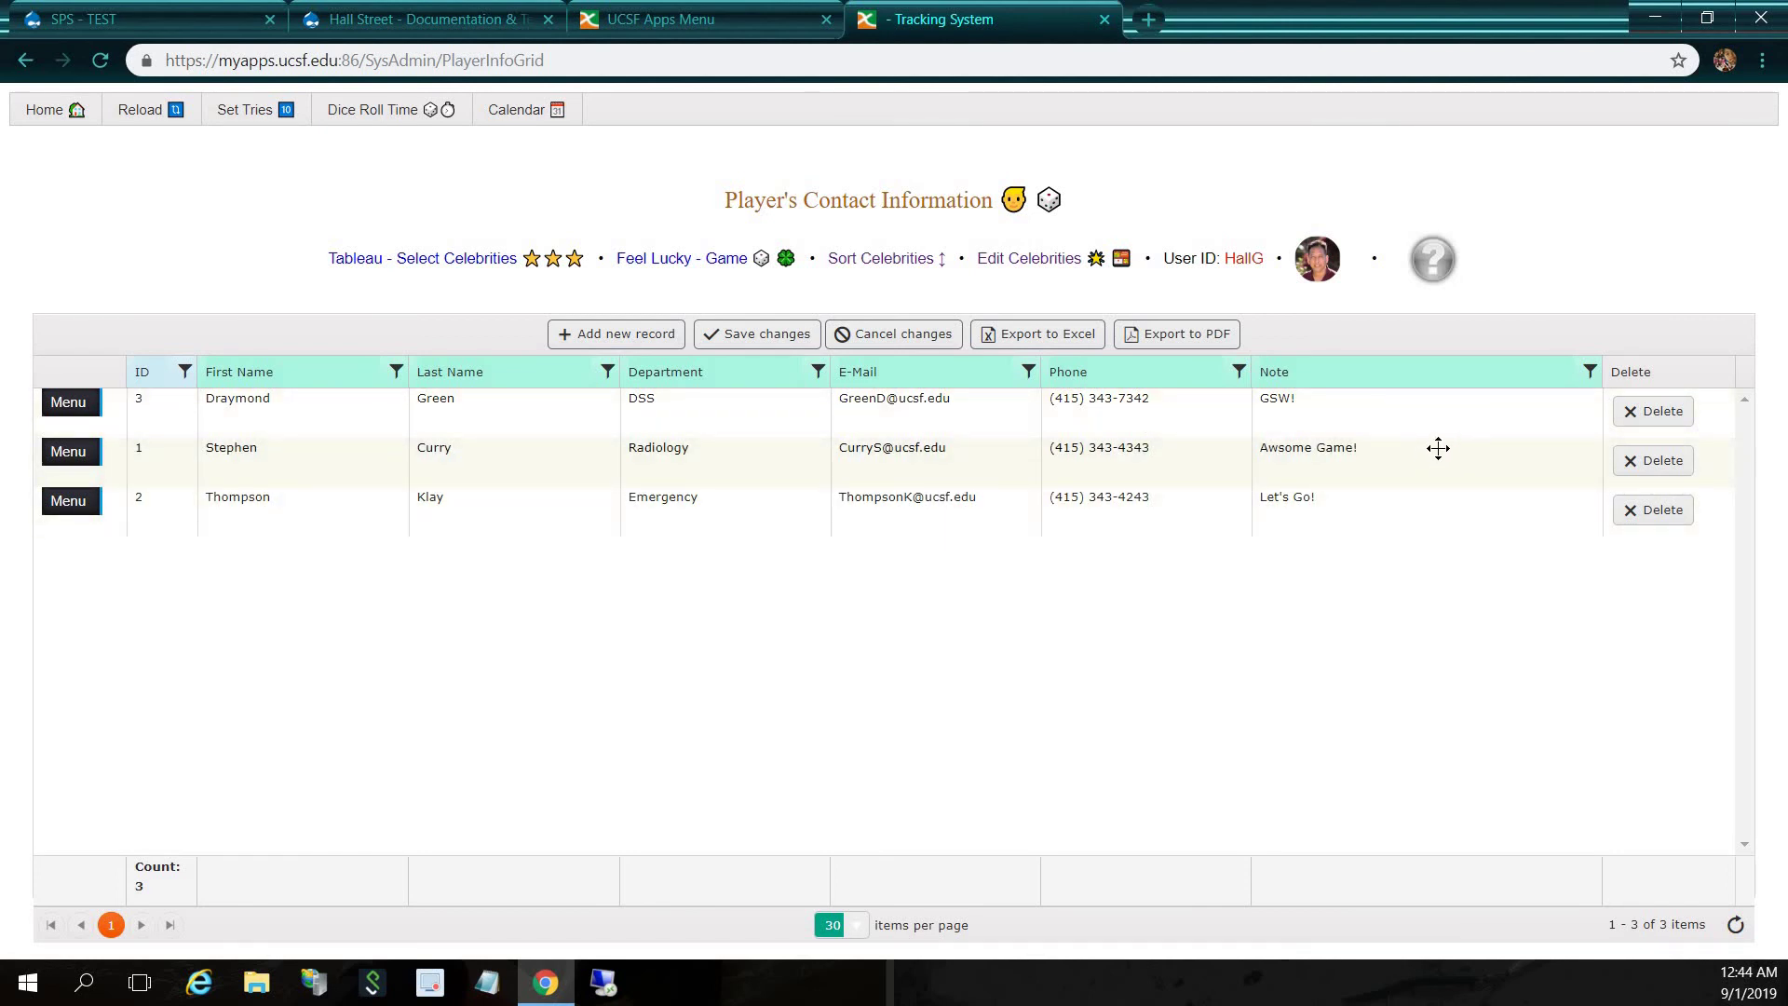
After reviewing players' contact details, return to the Feel Lucky Game page with 10 tries available
left_click(684, 270)
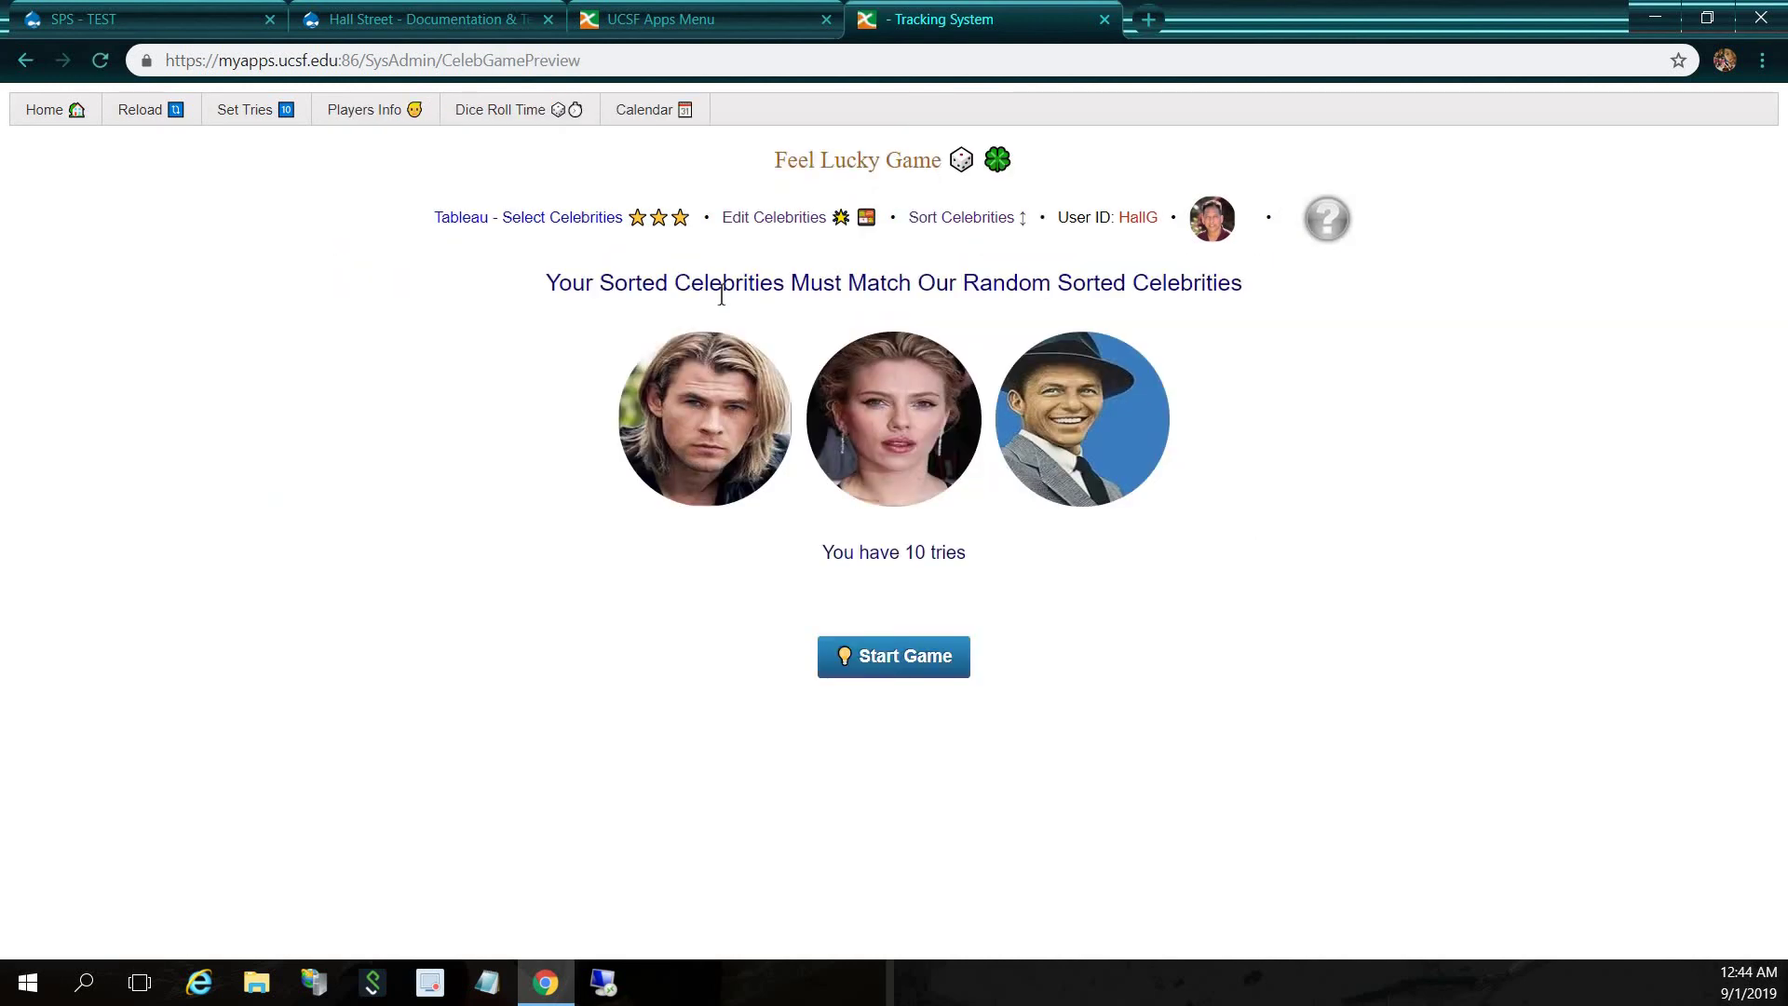